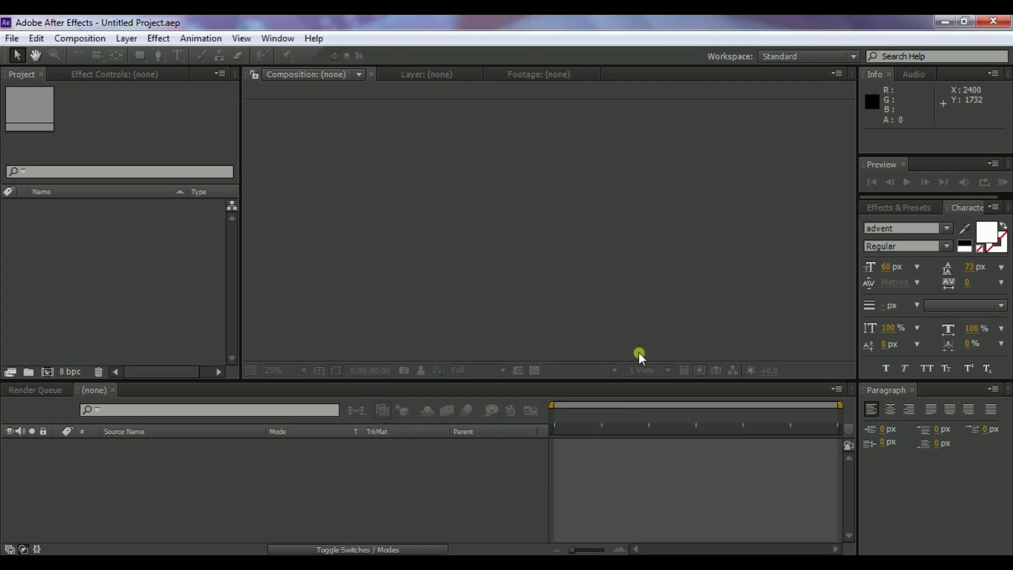
Create Comp 1 from the HDTV 1080 25 preset with a 0:00:12:00 duration
left_click(76, 40)
left_click(76, 58)
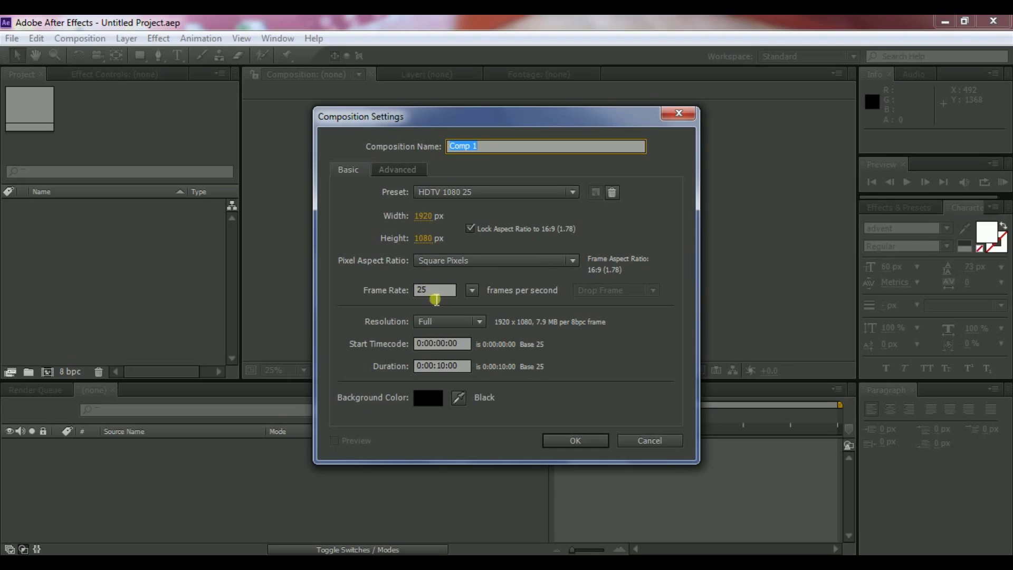
left_click(448, 369)
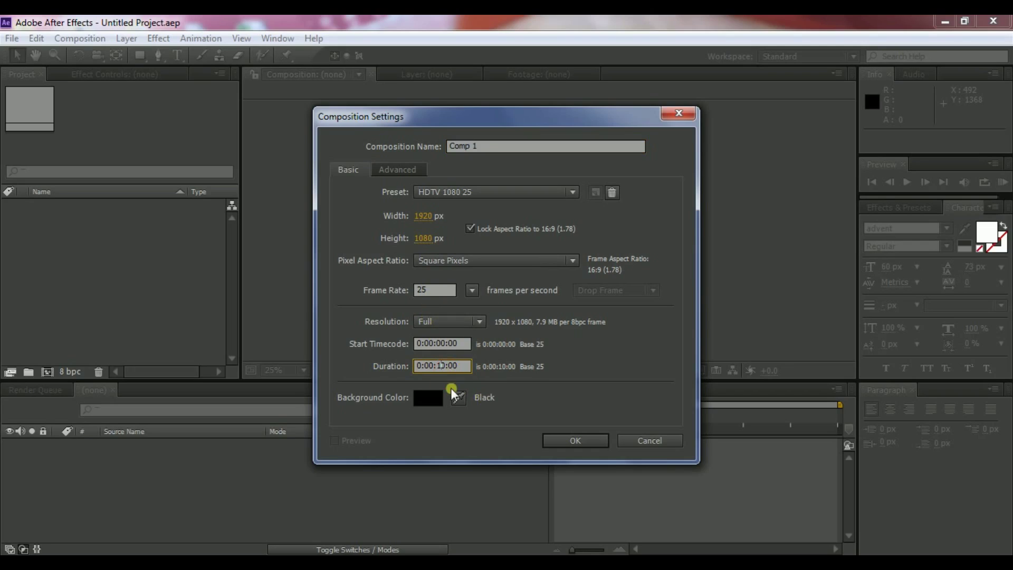
left_click(569, 441)
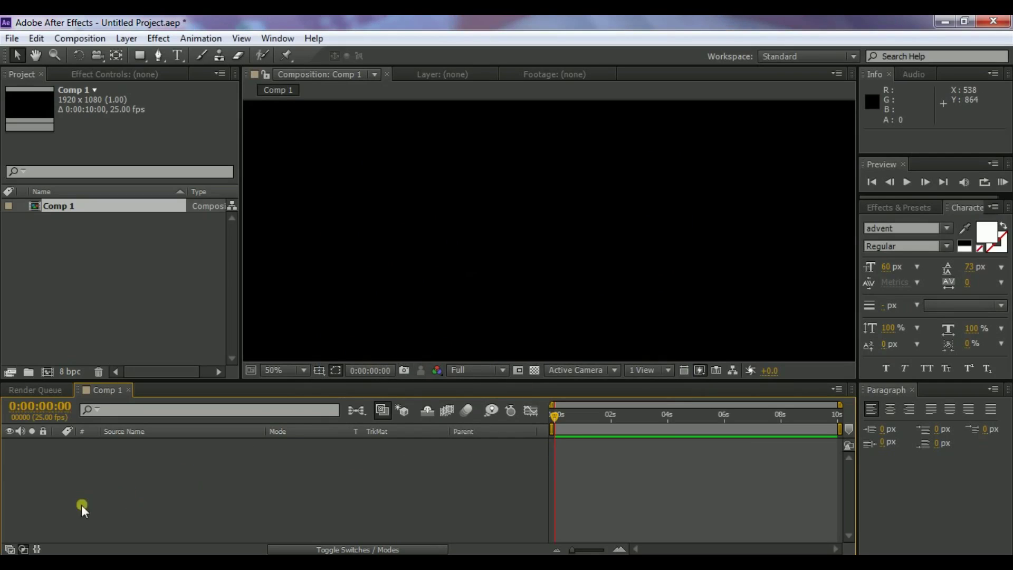
Add a new text layer and set its font to BEAR HUGS BY RATTICSASSIN
right_click(60, 505)
mouse_move(185, 346)
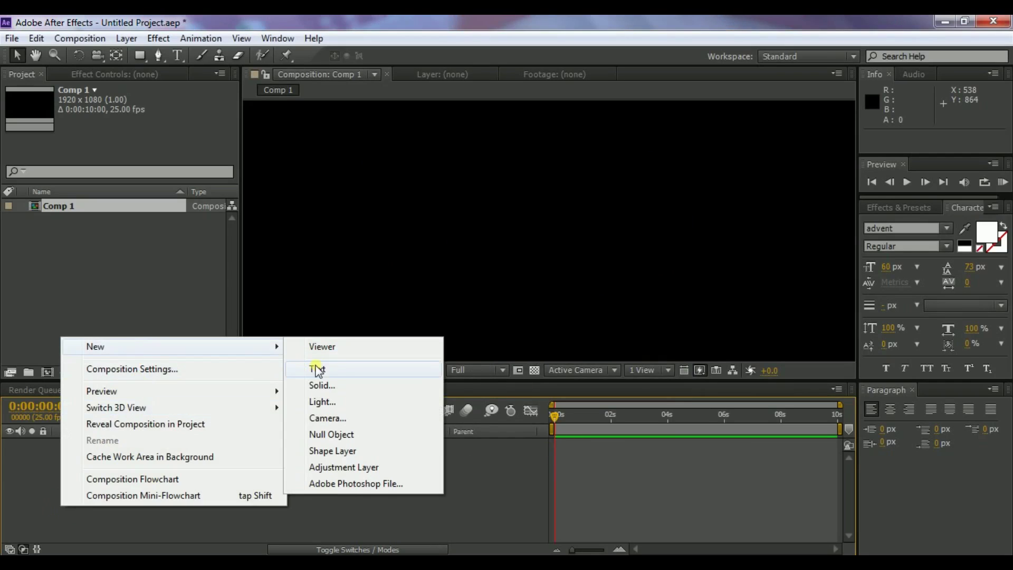
left_click(317, 369)
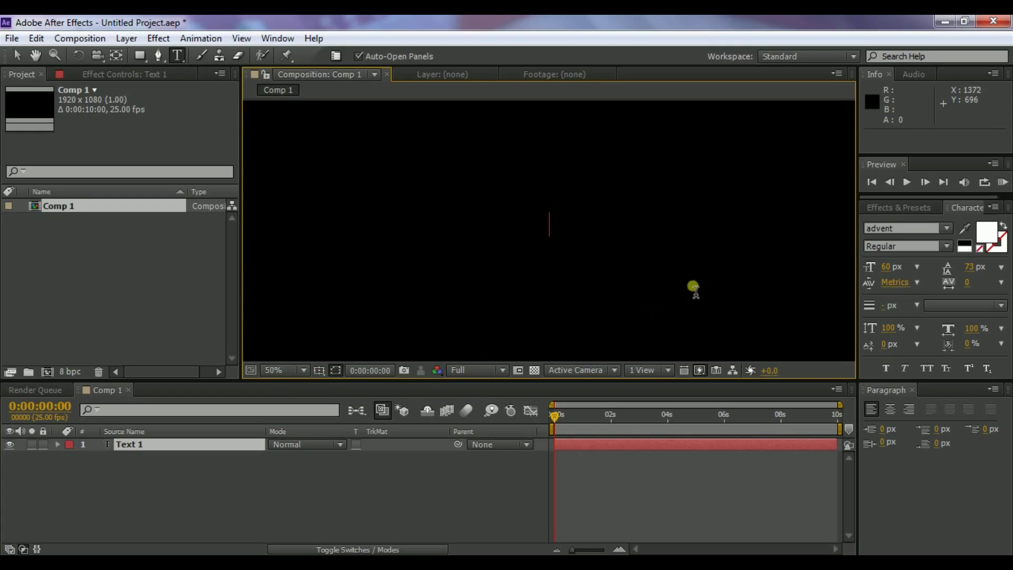
left_click(945, 228)
scroll(932, 316, "down", 1)
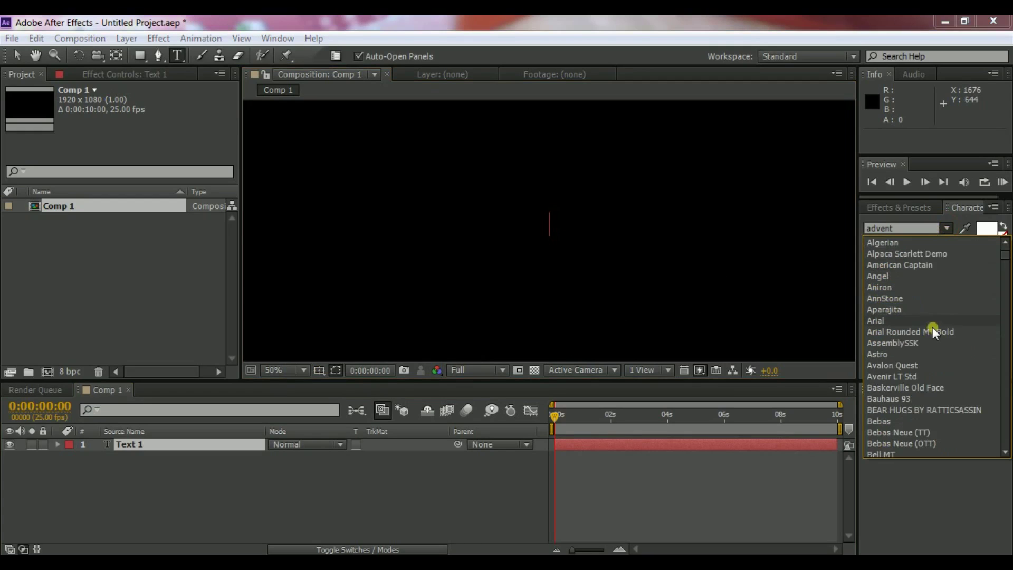
left_click(925, 410)
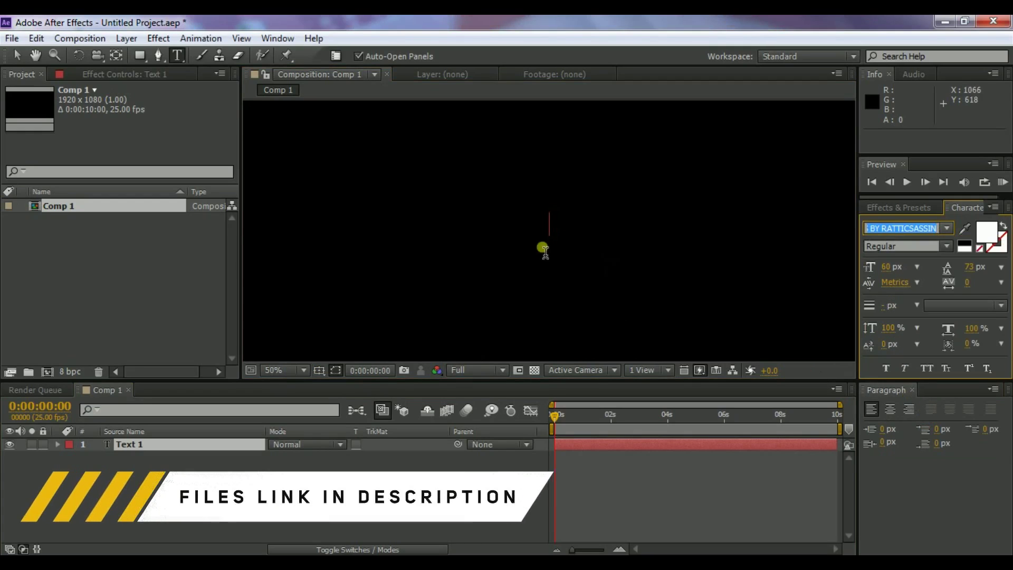
Type ASHRAF, PRODUCTIONS and PRESENTS on three separate lines
type("AS")
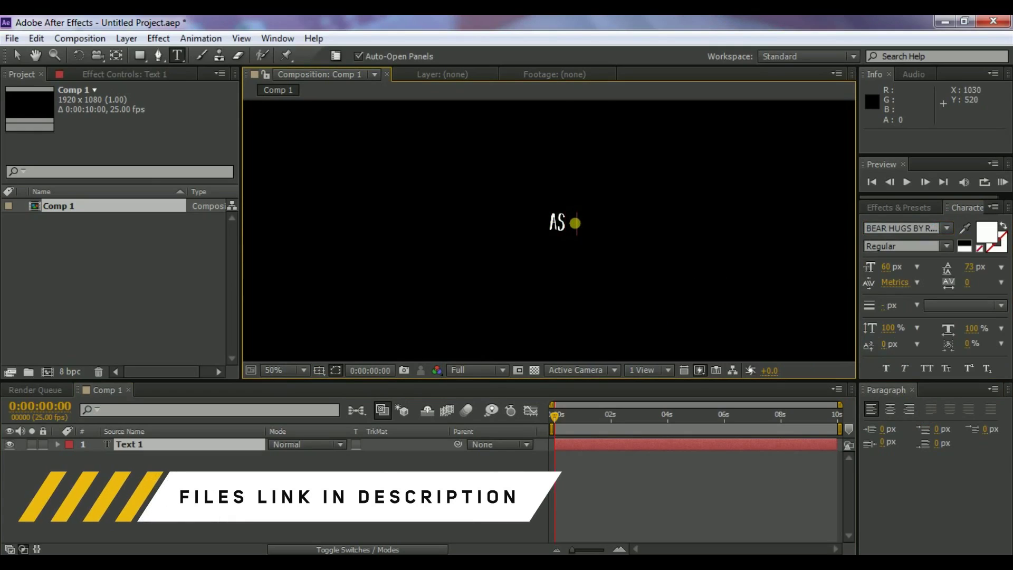
type("HRAF")
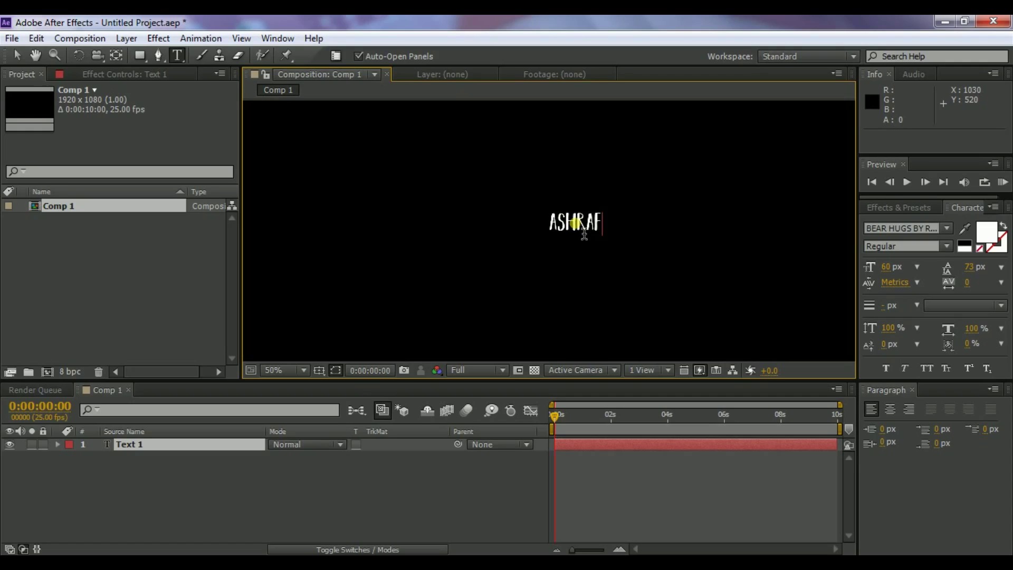
key("Return")
type("PRODUCTIONS")
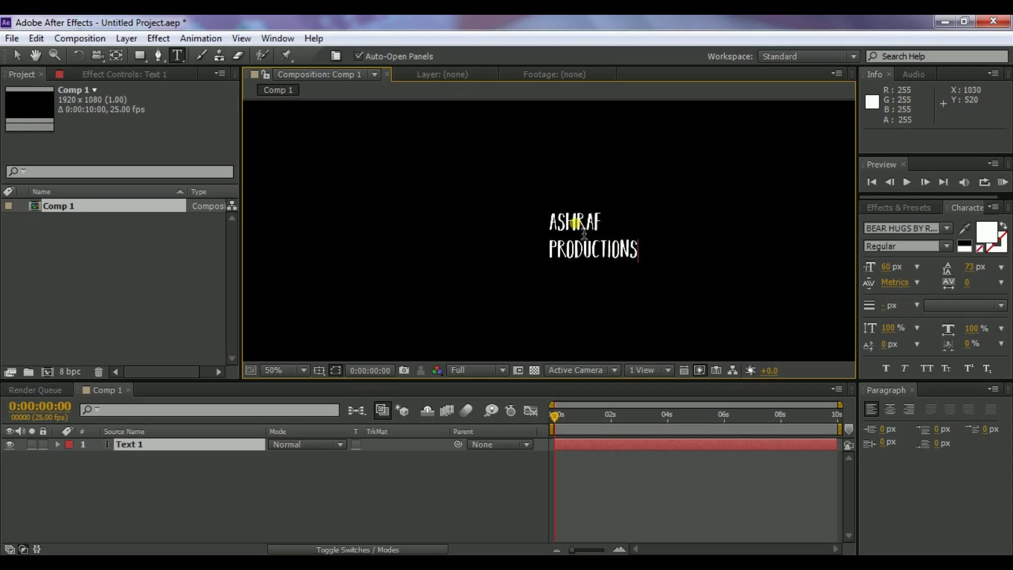
type(" PRESENTS")
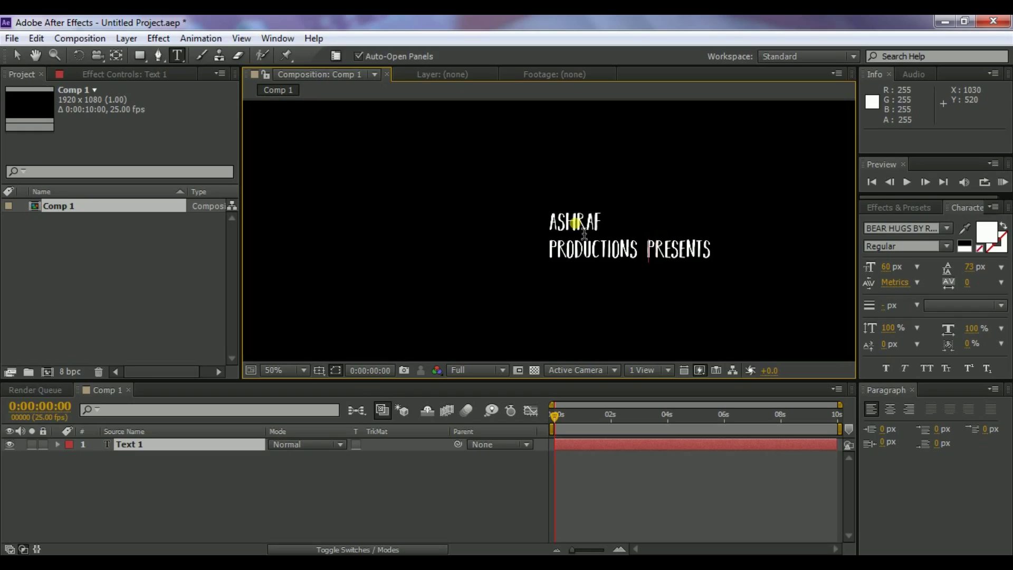
key("Return")
left_click_drag(542, 217, 615, 226)
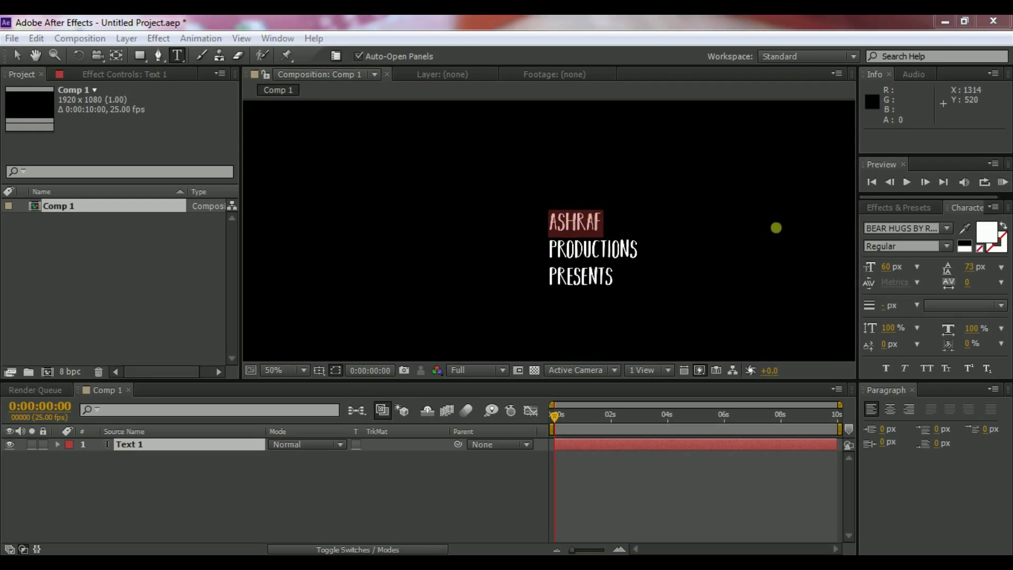
Set ASHRAF to 303 px and PRODUCTIONS to 100 px font size
left_click(900, 270)
type("3")
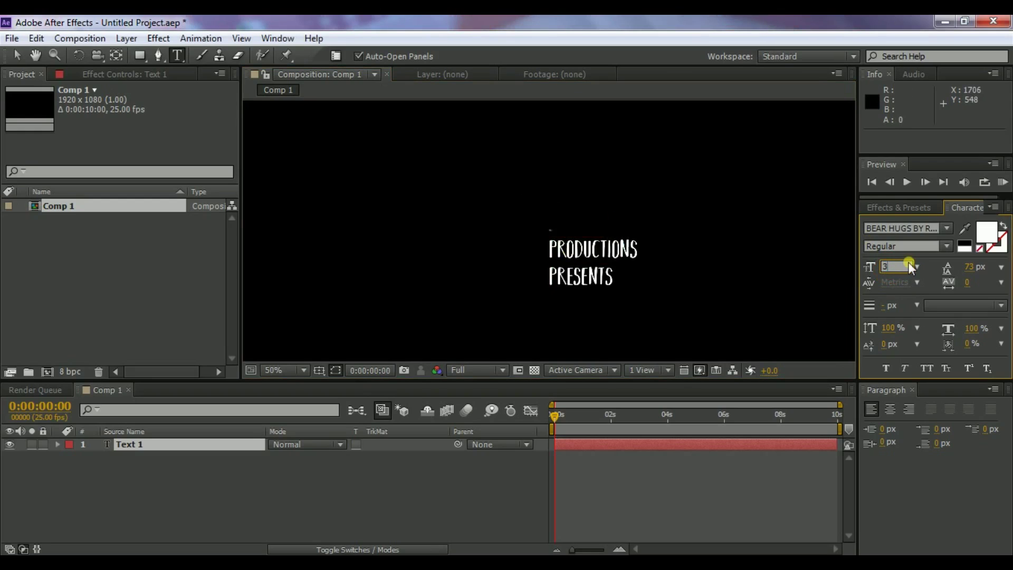
type("03")
left_click(548, 253)
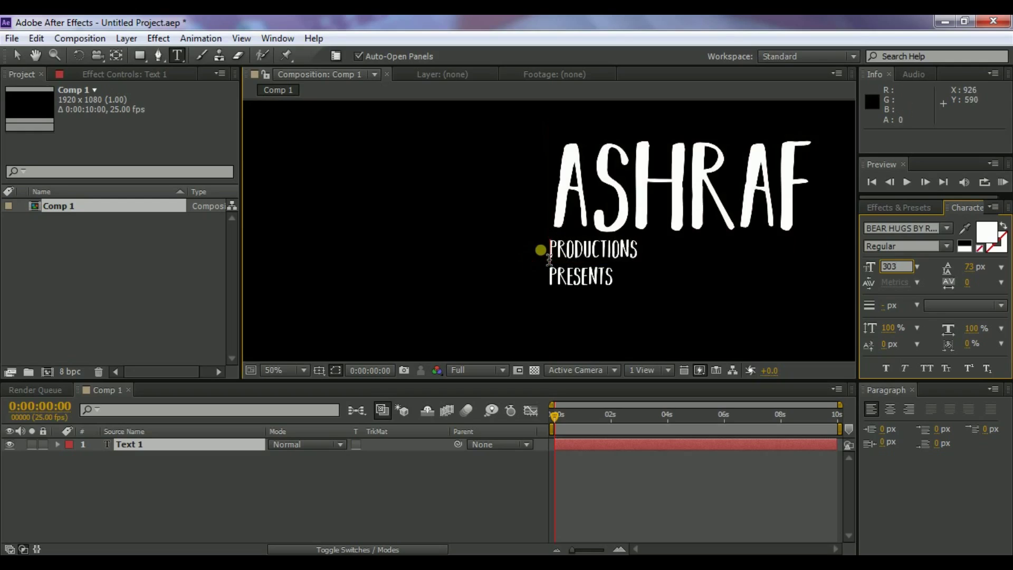
left_click_drag(607, 261, 644, 260)
left_click(899, 266)
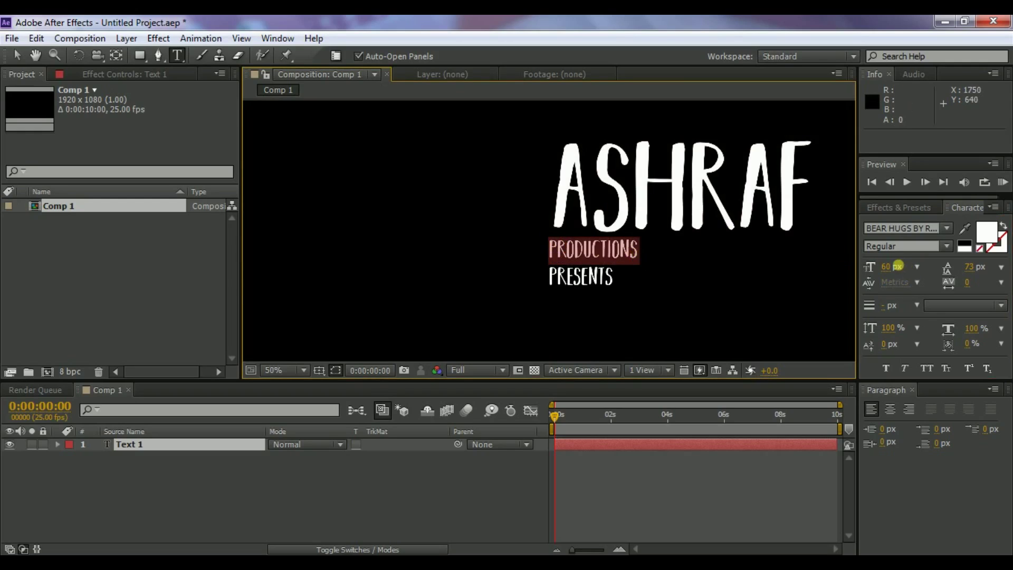
type("100")
key("Return")
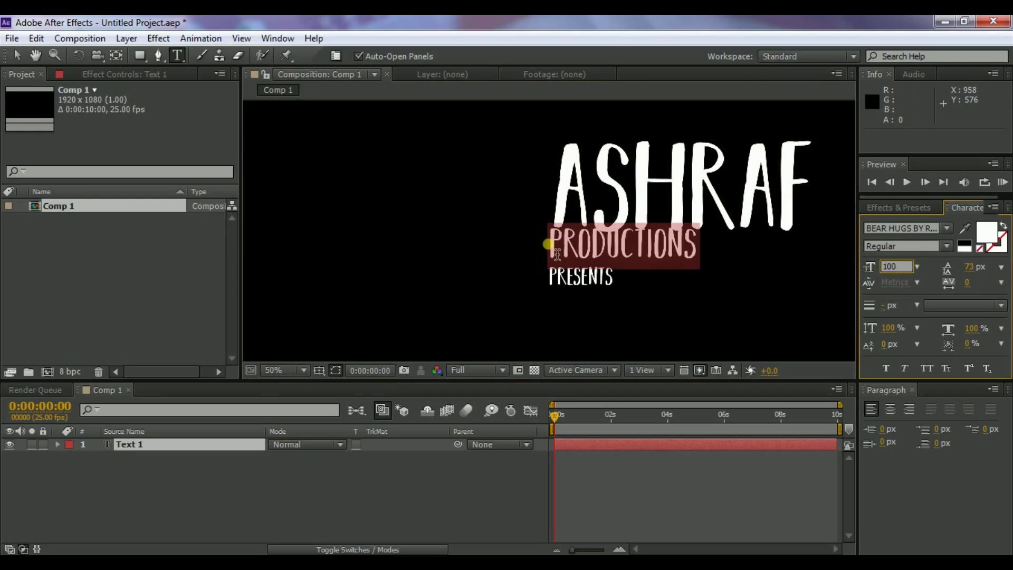
Adjust the line spacing of PRODUCTIONS and position PRESENTS beneath it
key("BackSpace")
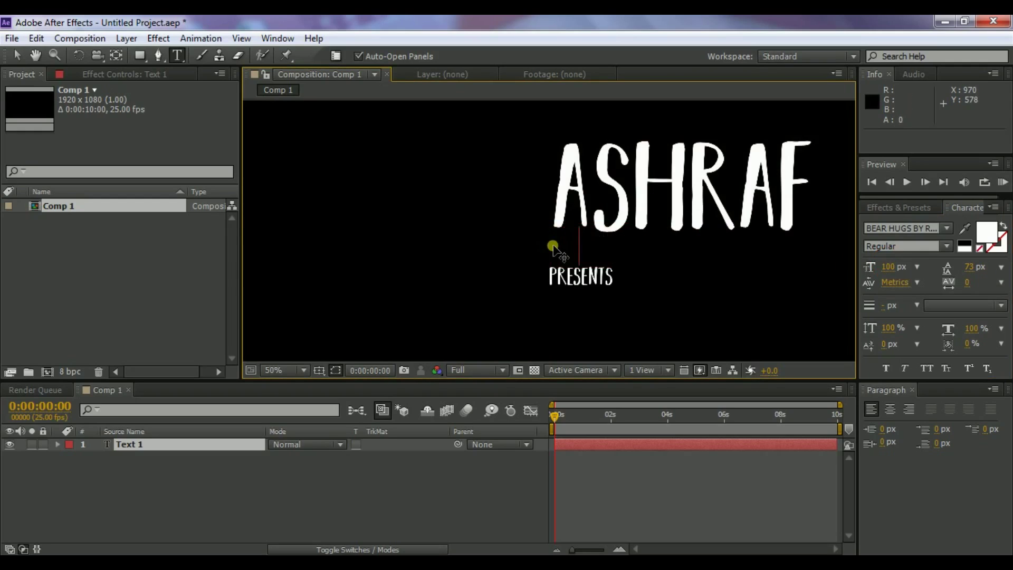
key("ctrl+z")
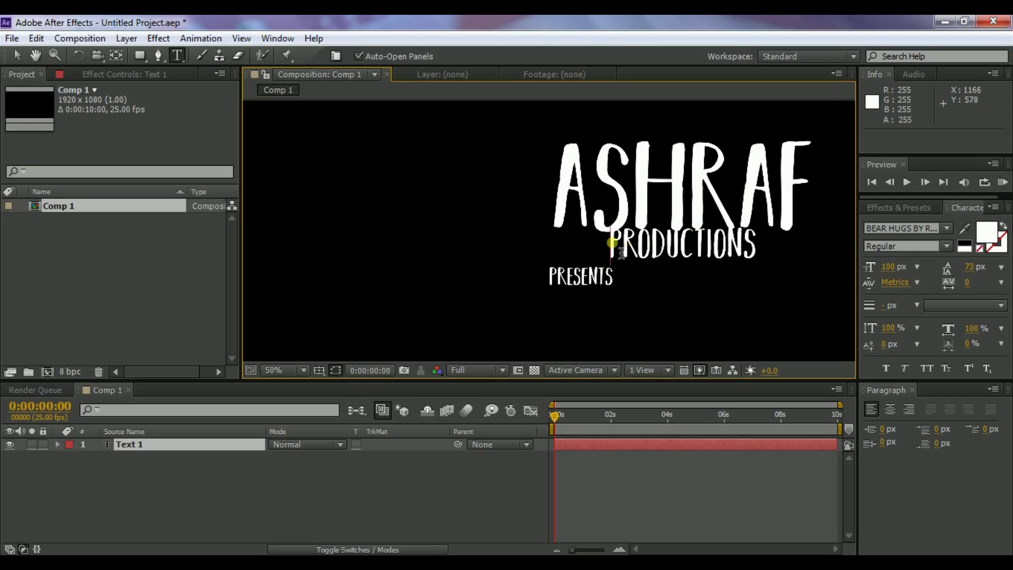
left_click_drag(609, 250, 760, 252)
left_click_drag(970, 268, 998, 280)
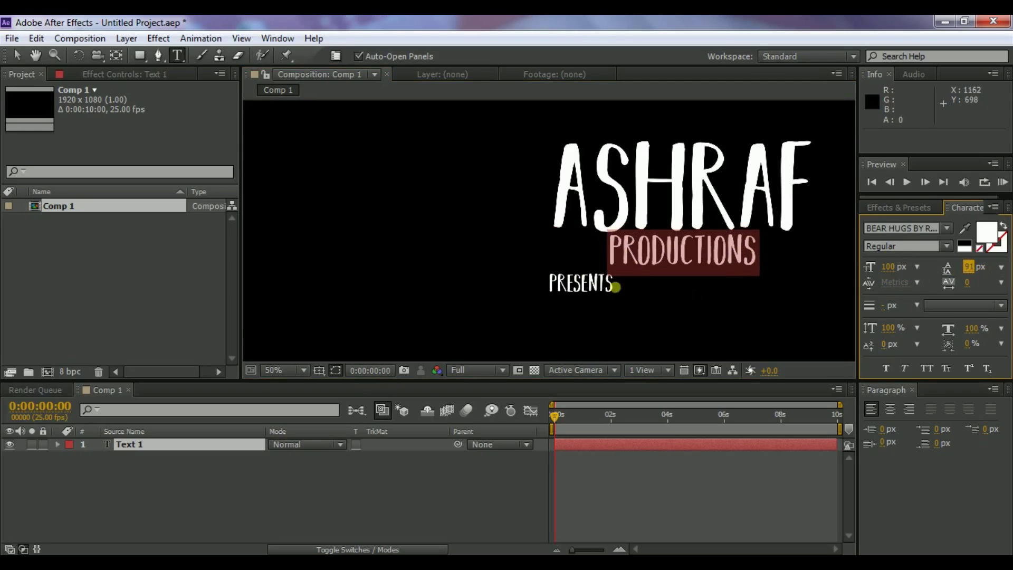
left_click(538, 285)
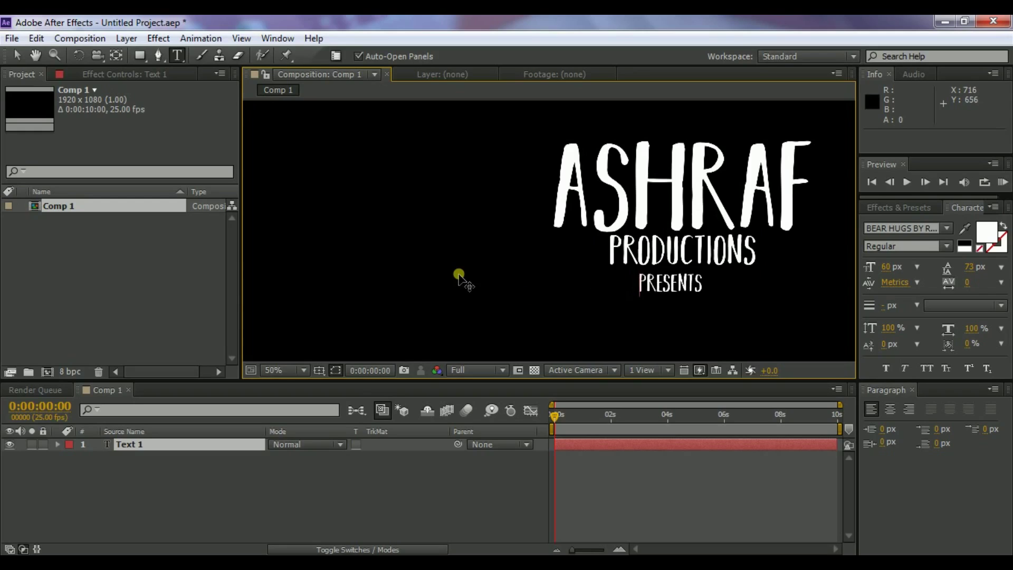
Move the stacked title block to the centre of the frame
key("comma")
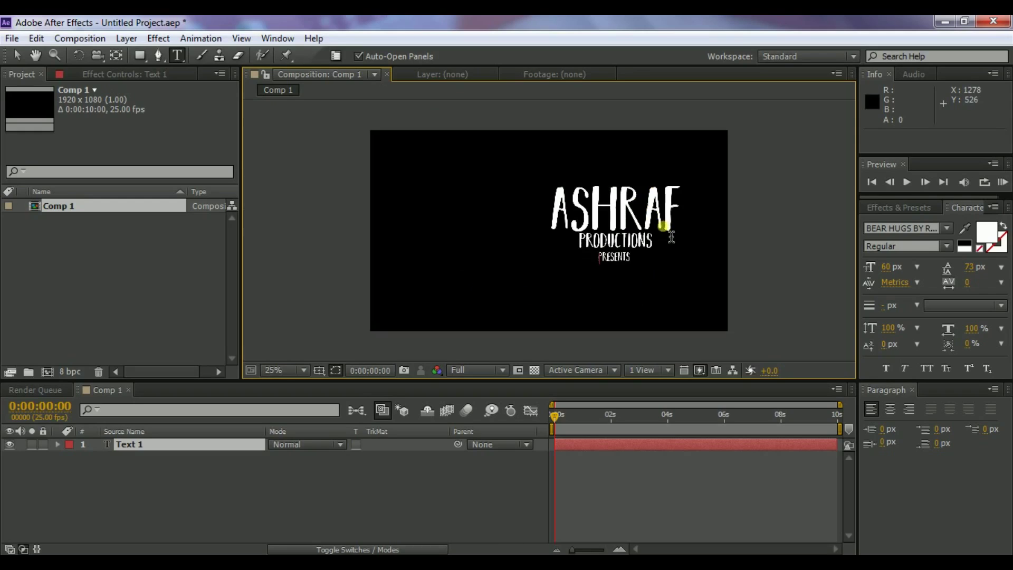
key("period")
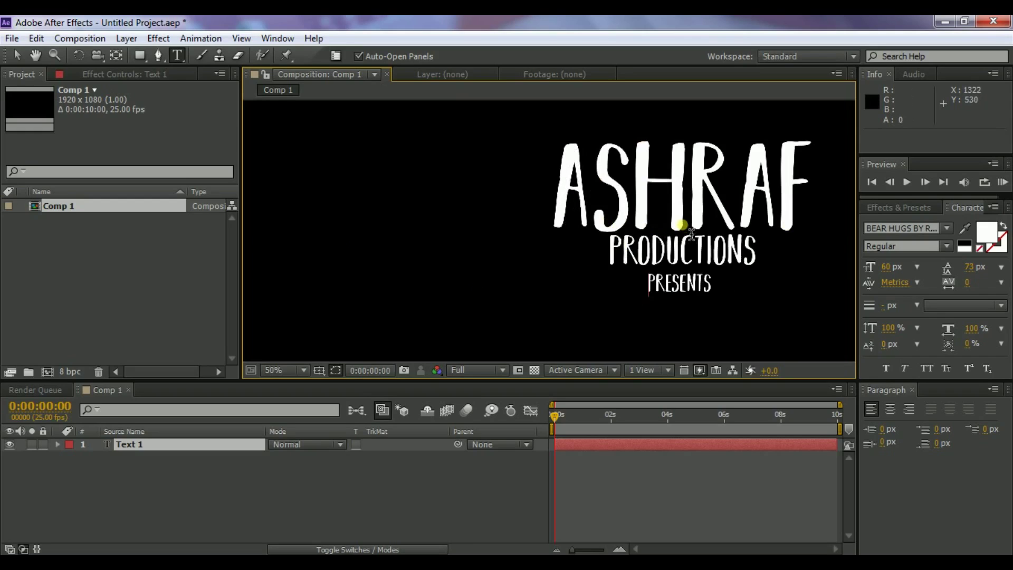
left_click_drag(604, 237, 519, 246)
key("comma")
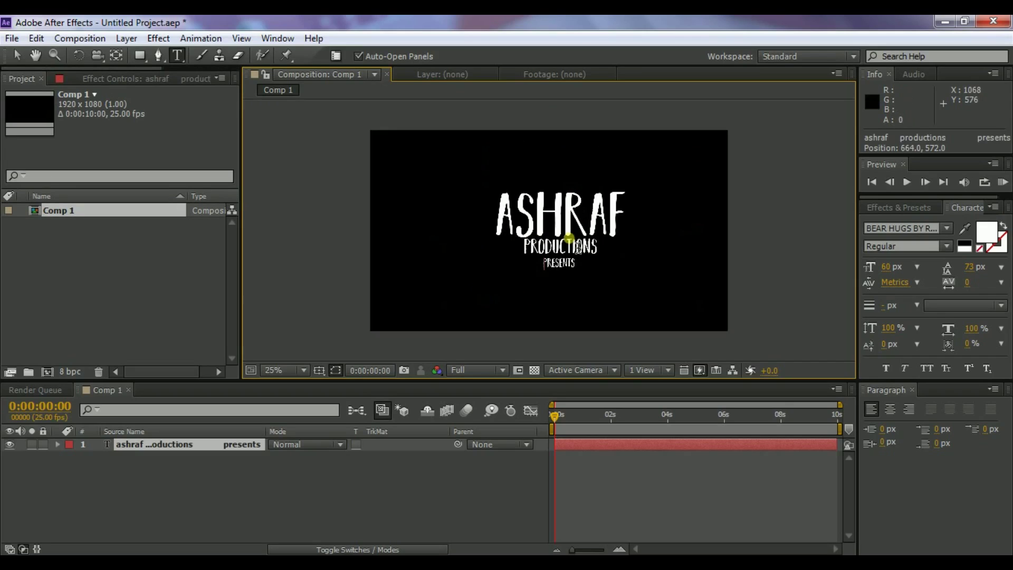
key("period")
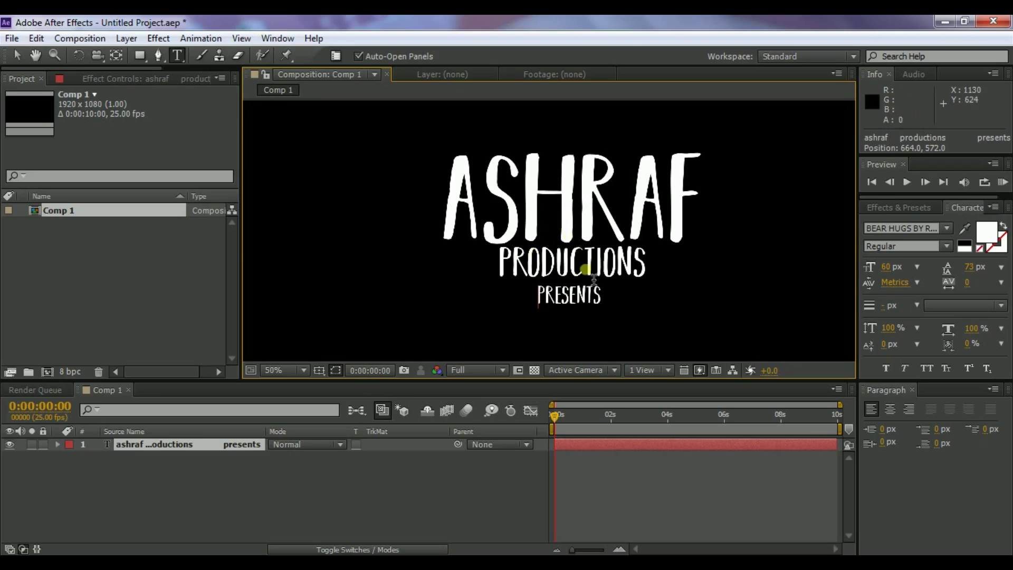
left_click(2, 244)
left_click(184, 470)
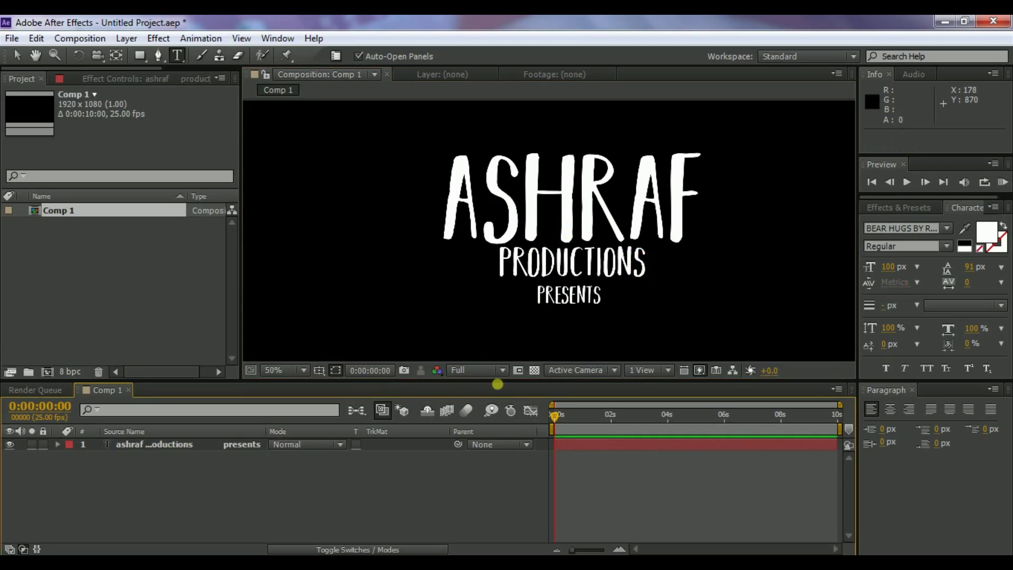
Import the wall texture JPEG, particles.mov, smoke 1.mp4 and smoke 2.mp4 into the project
right_click(28, 283)
mouse_move(61, 340)
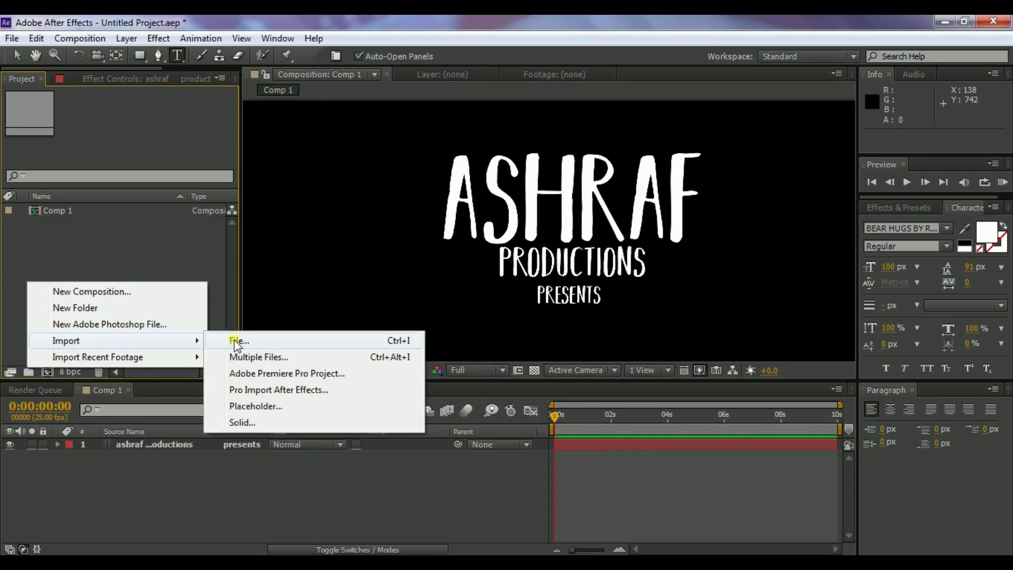
left_click(233, 340)
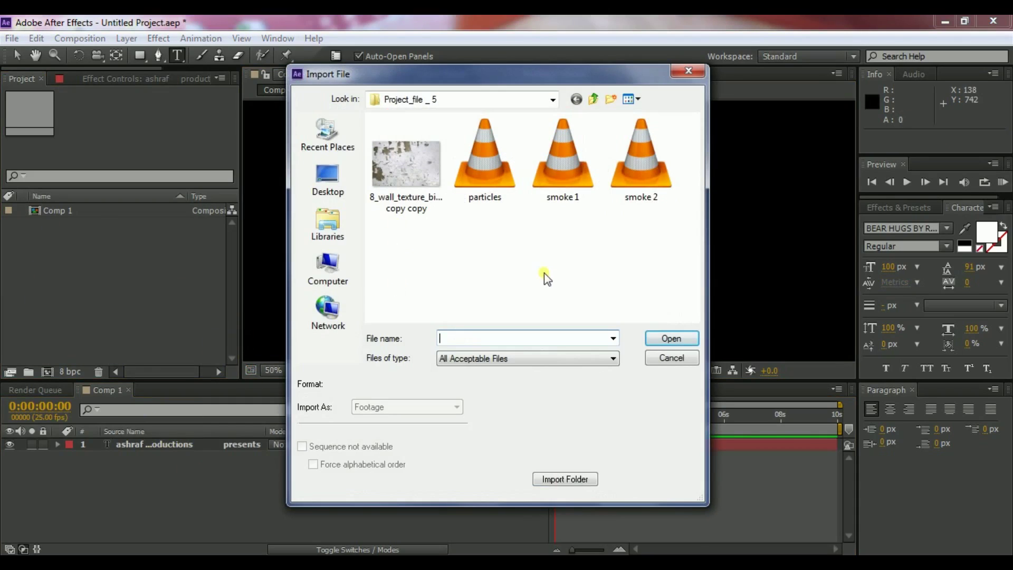
left_click(416, 236)
left_click_drag(676, 246, 343, 198)
left_click(671, 338)
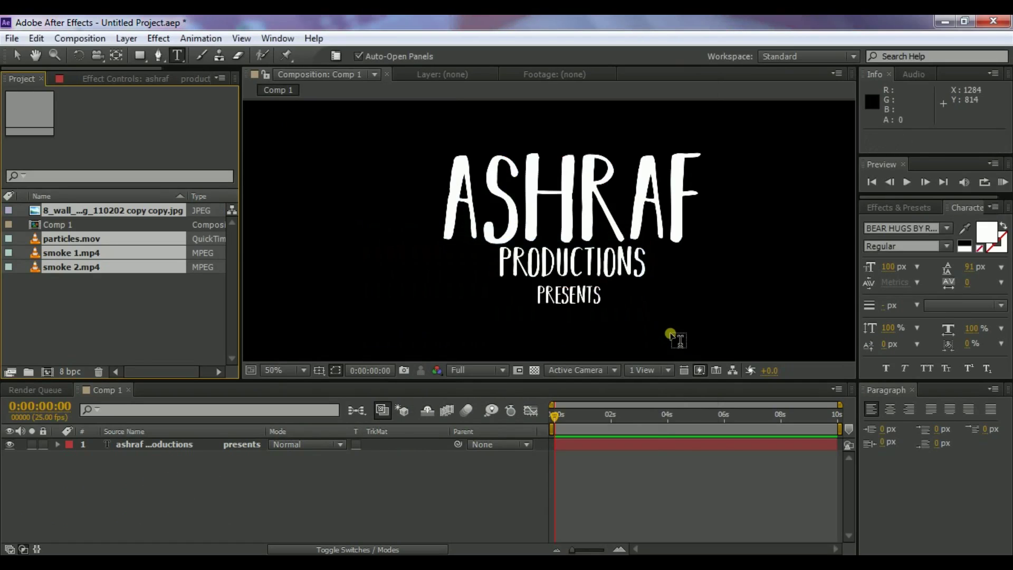
left_click(163, 333)
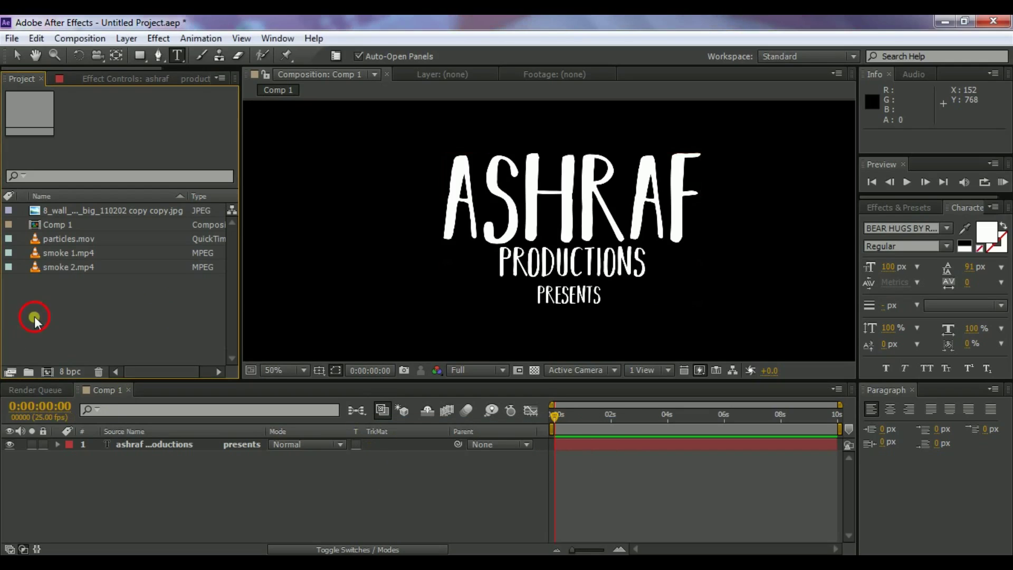
left_click(74, 210)
Place the wall texture above the title in Comp 1 and scale it to 65%
left_click_drag(100, 396, 122, 438)
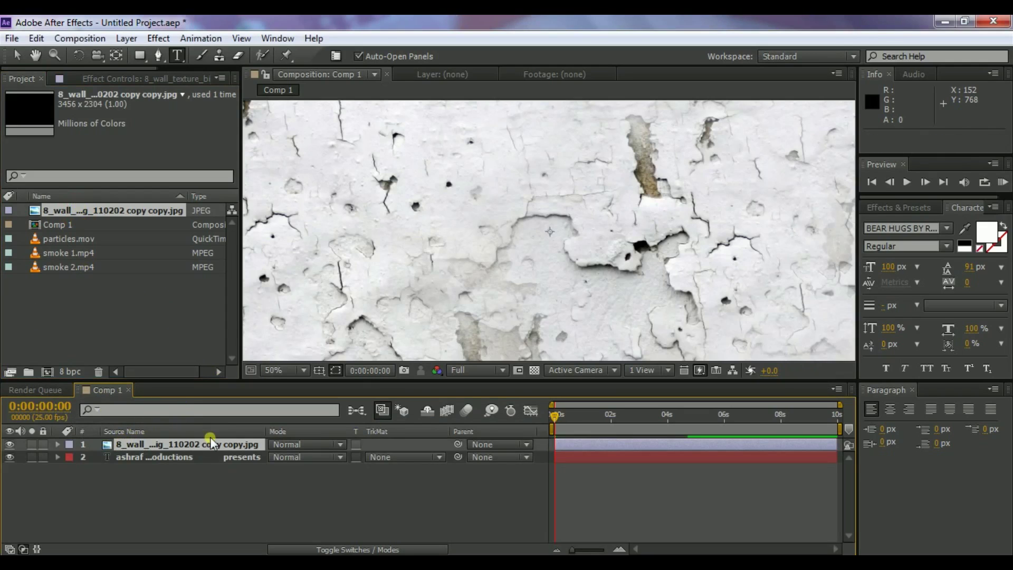
scroll(452, 222, "down", 2)
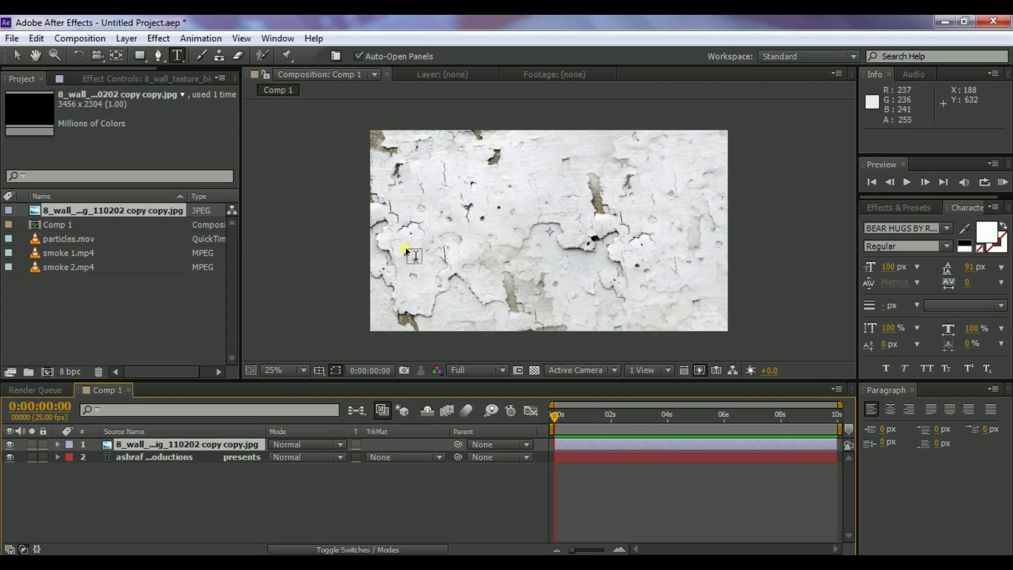
key("s")
left_click_drag(291, 456, 262, 447)
left_click(262, 446)
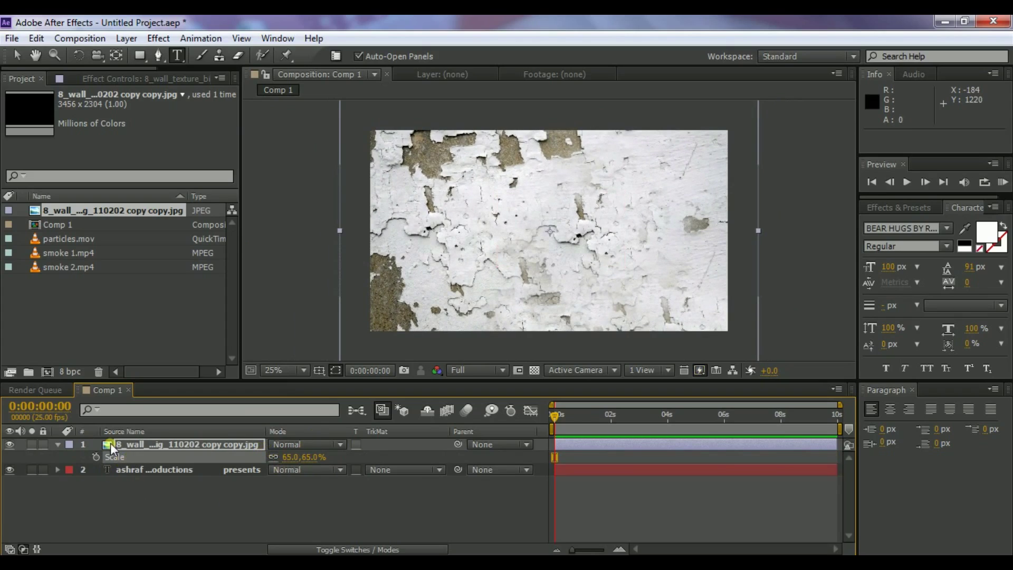
key("s")
left_click(143, 444)
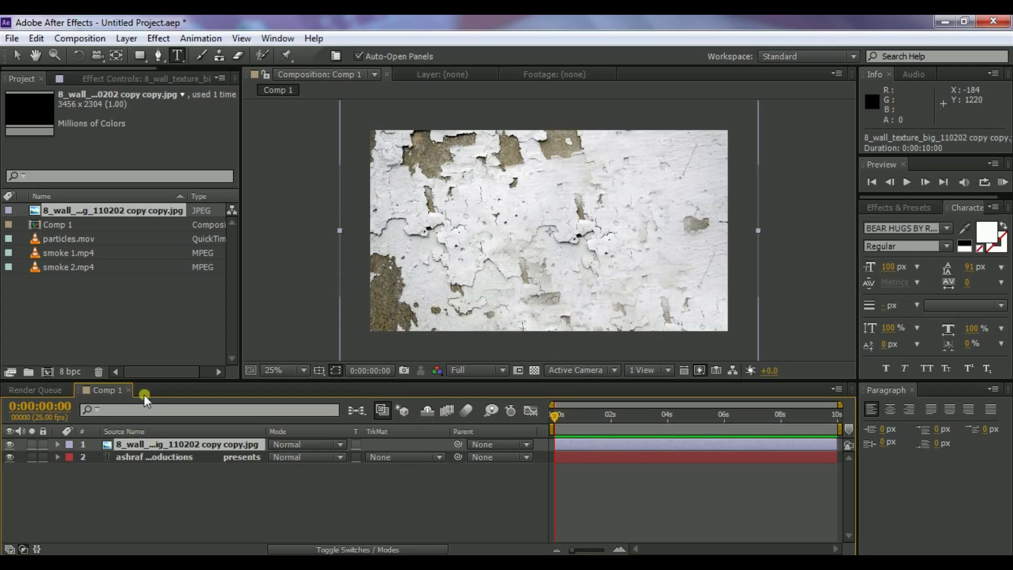
Apply a Tint effect to the wall texture layer
left_click(164, 40)
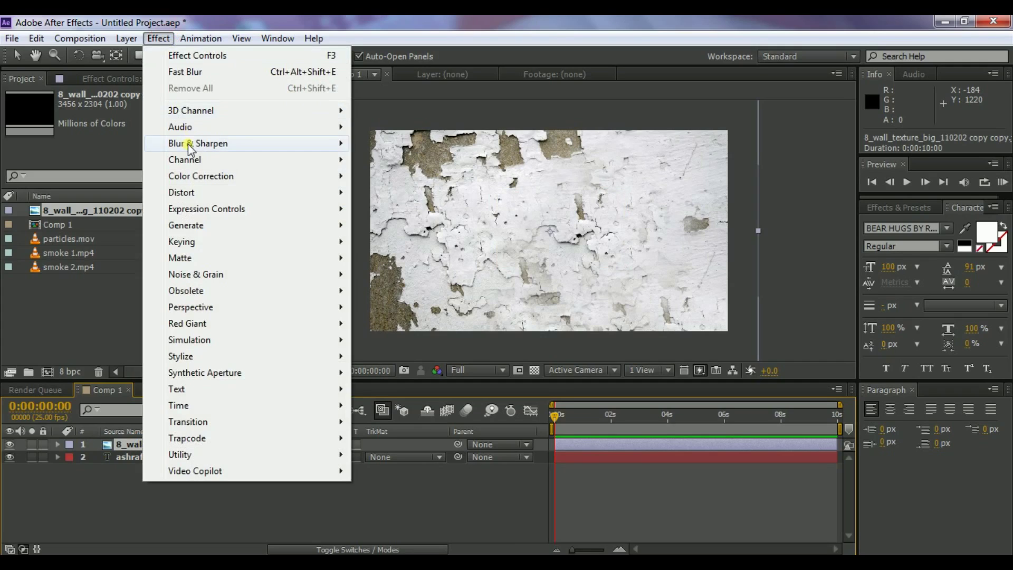
left_click(390, 539)
key("v")
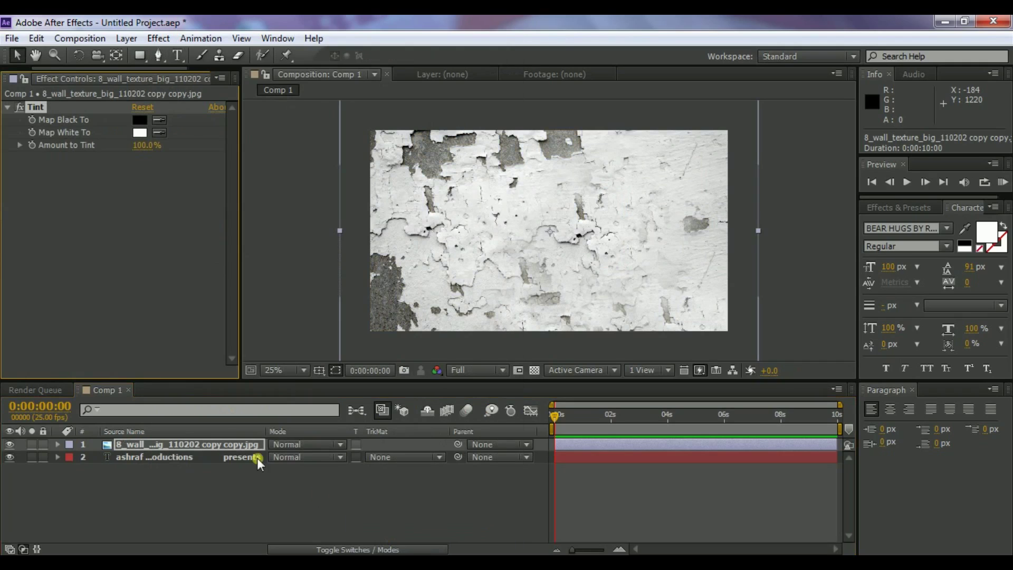
left_click(175, 445)
Add Curves to the texture, moving the black point right and bending the curve up
left_click(158, 38)
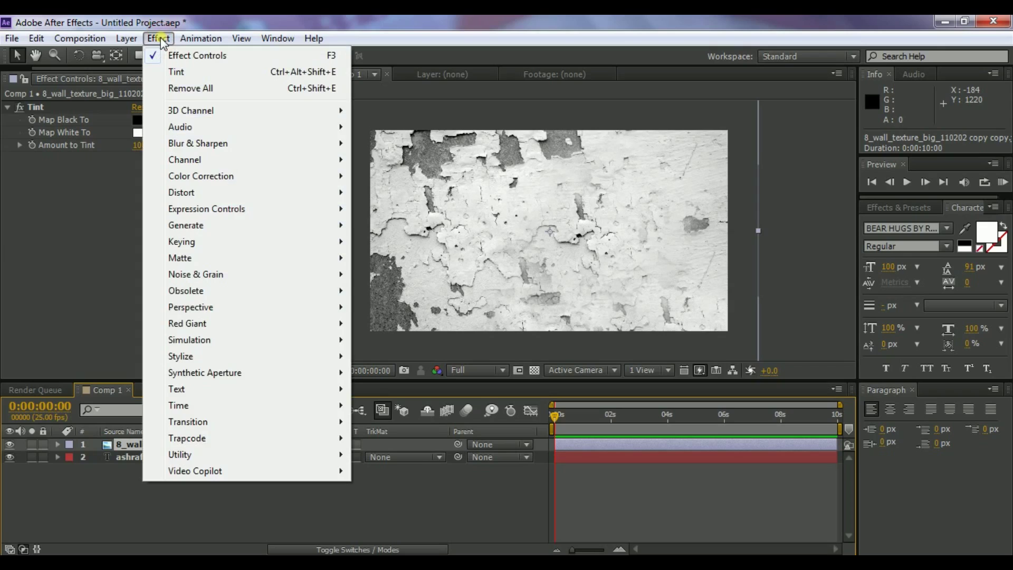
mouse_move(208, 178)
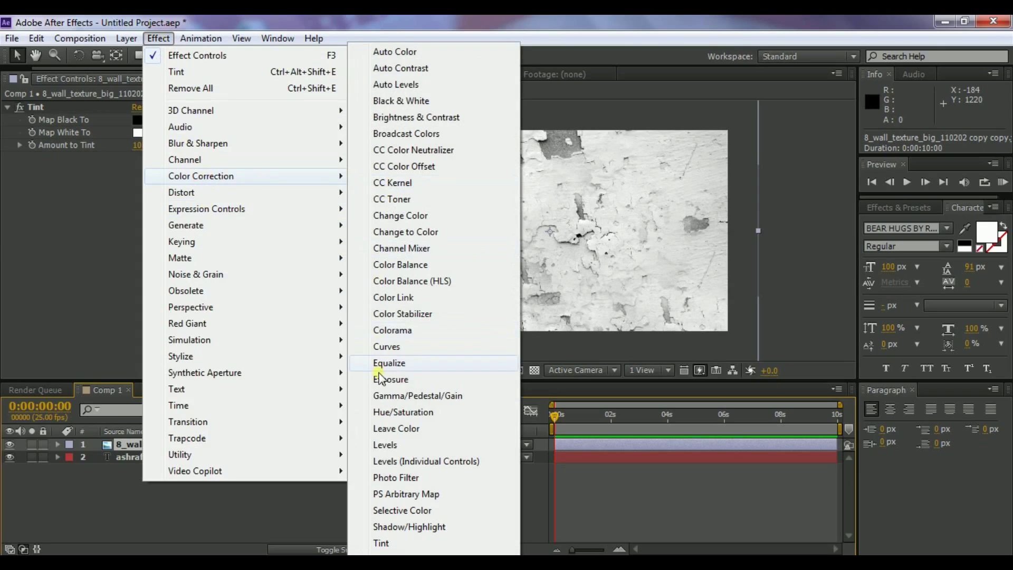
left_click(382, 347)
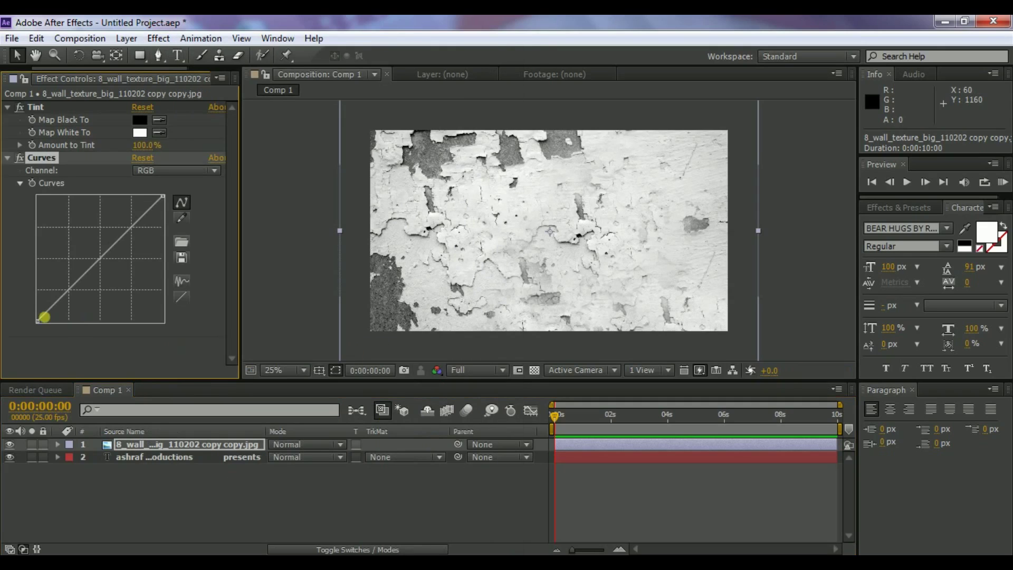
left_click_drag(39, 319, 115, 349)
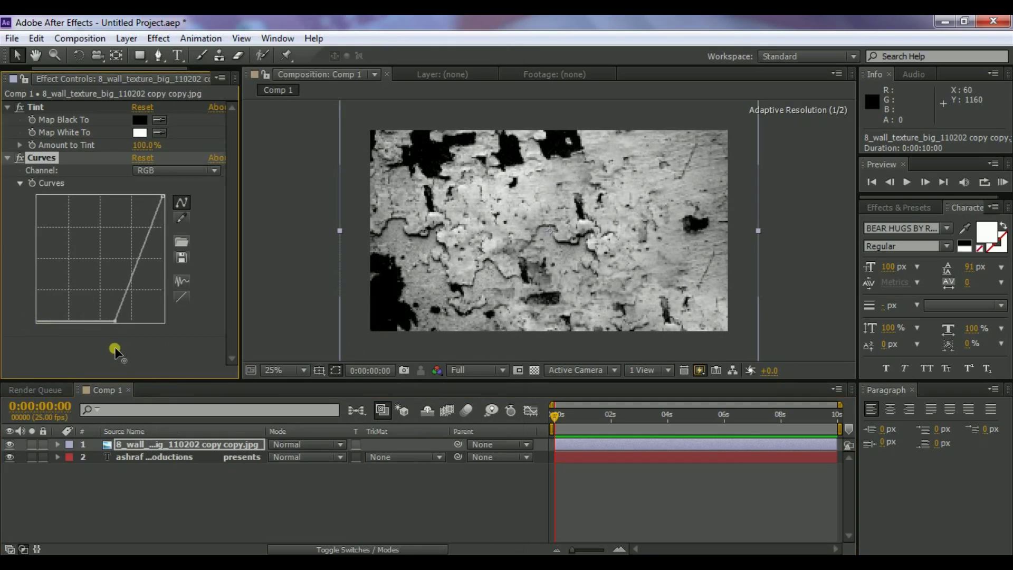
left_click_drag(140, 261, 134, 255)
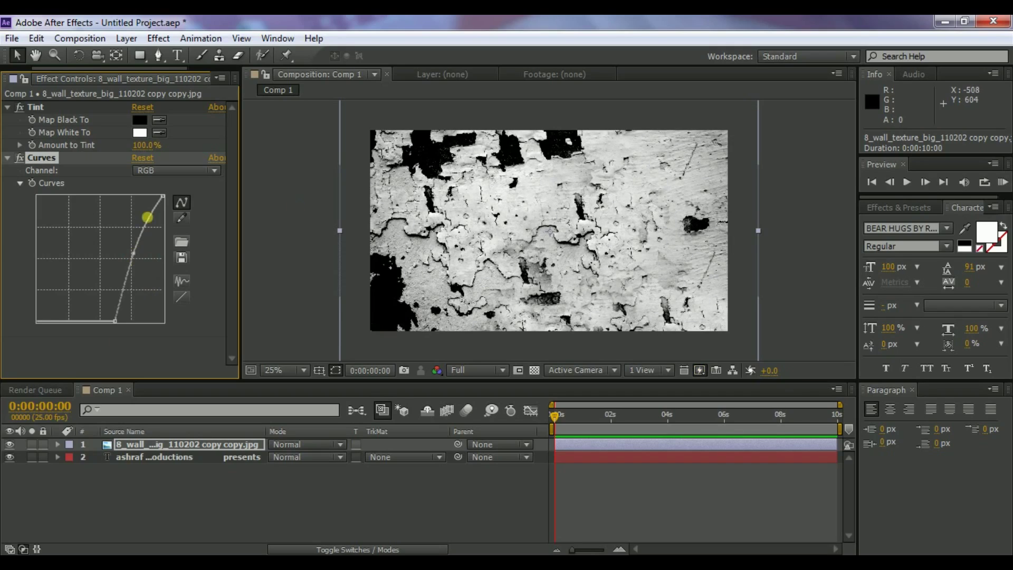
Set the title layer's track matte to Luma Matte using the wall texture layer
left_click(127, 343)
left_click(356, 458)
left_click(409, 458)
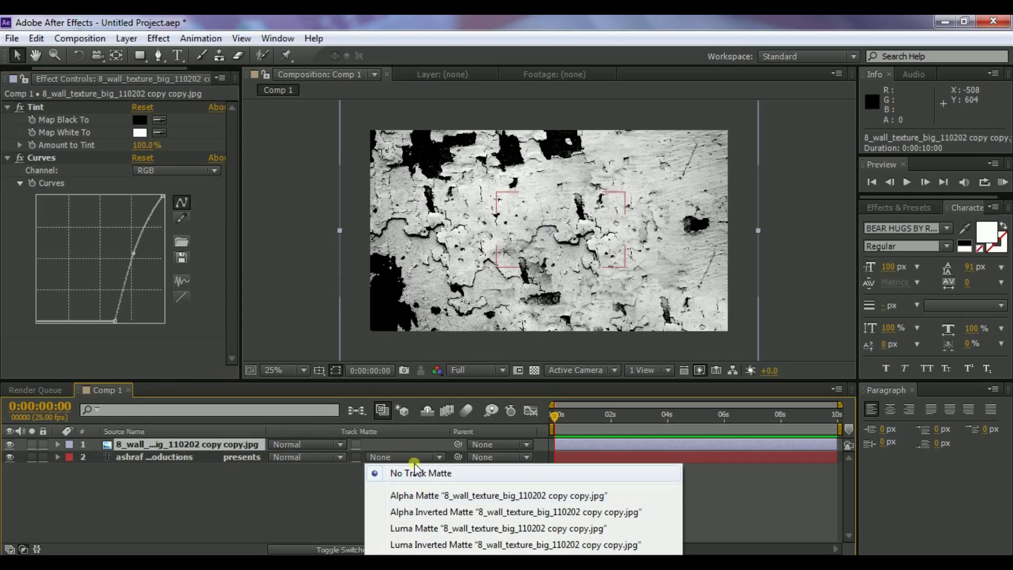
left_click(315, 484)
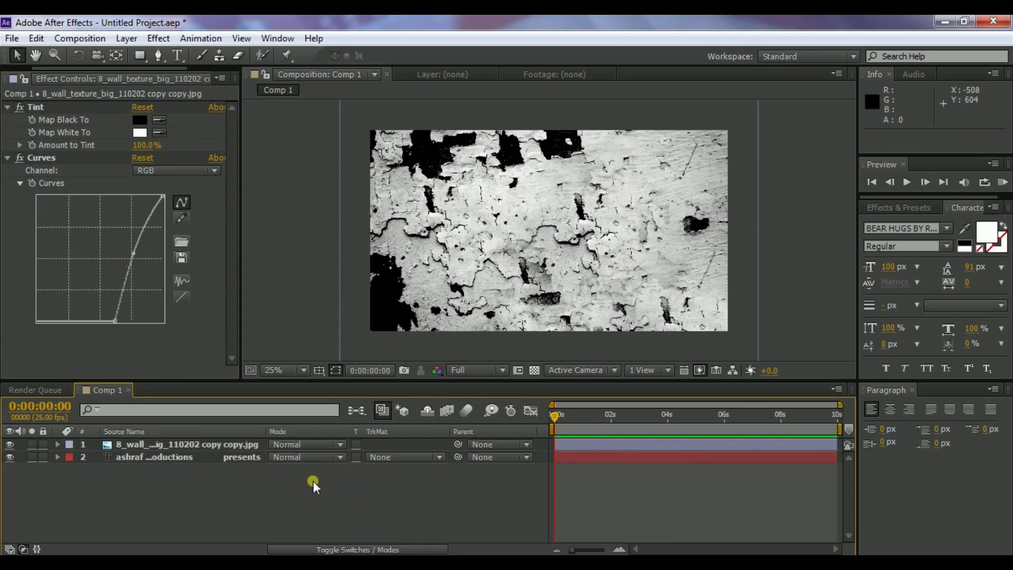
left_click(428, 459)
left_click(433, 459)
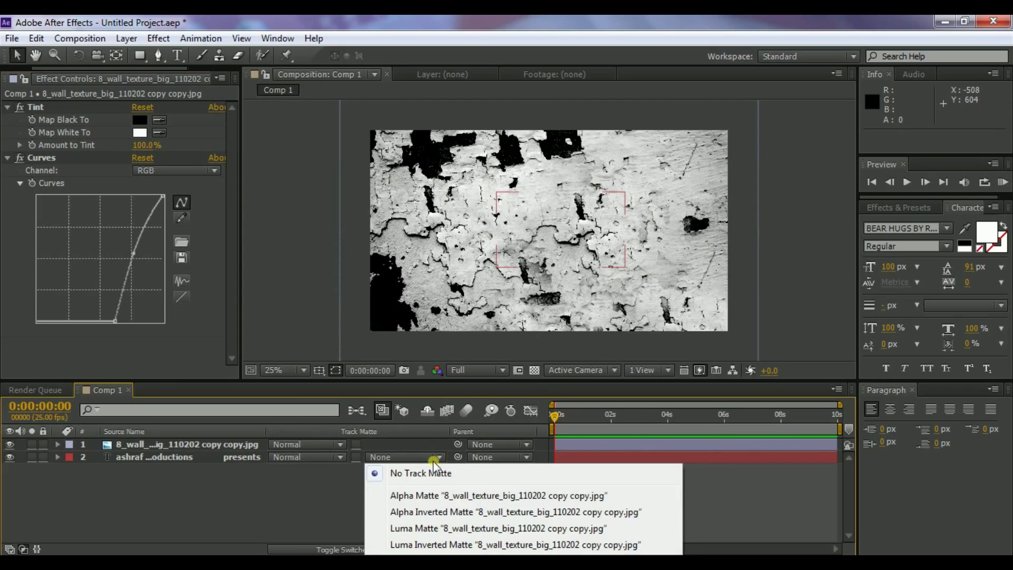
left_click(423, 529)
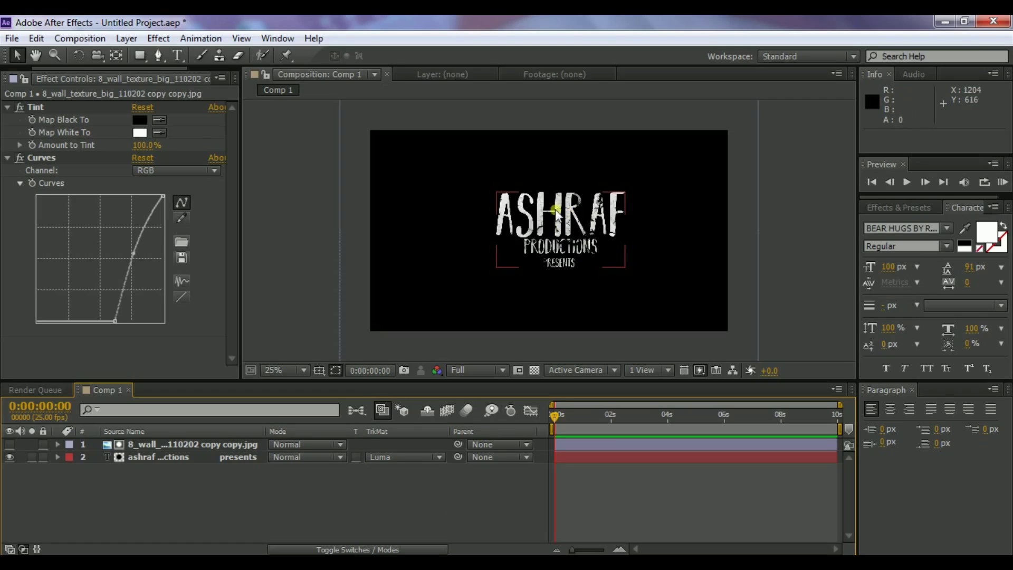
left_click_drag(138, 507, 167, 447)
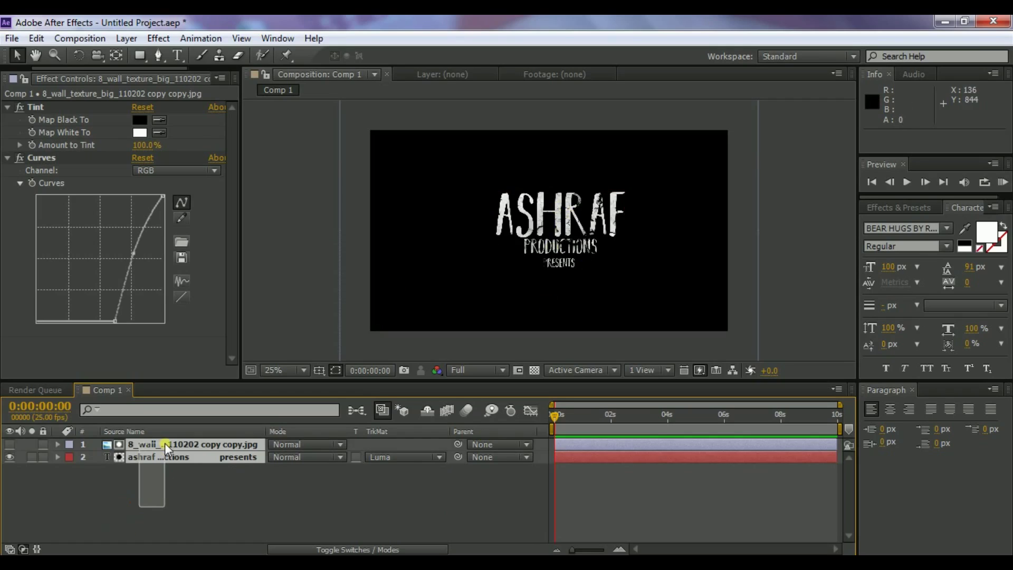
Pre-compose the texture and title layers into 'text', moving all attributes into it
right_click(166, 463)
left_click(195, 464)
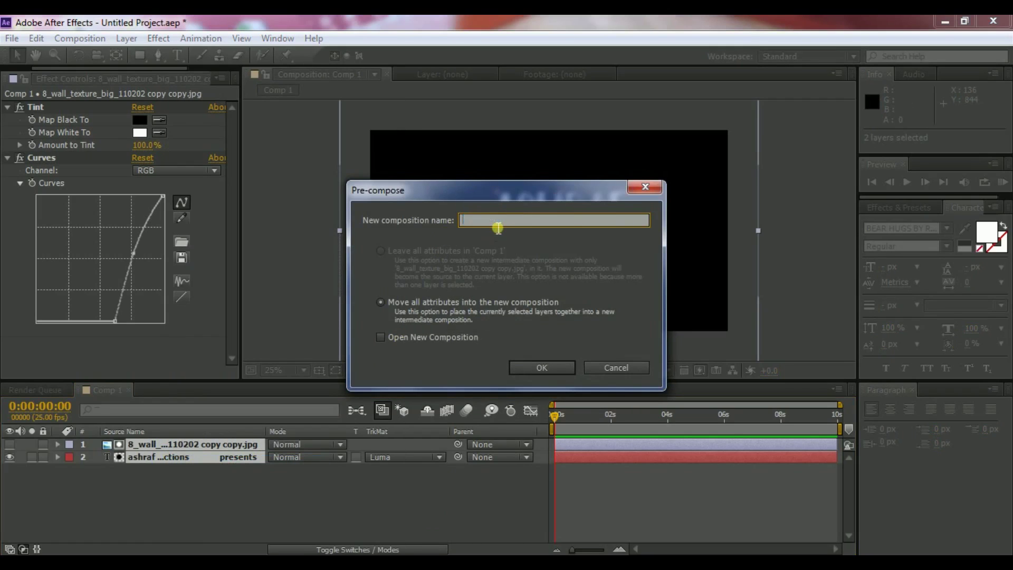
left_click(378, 300)
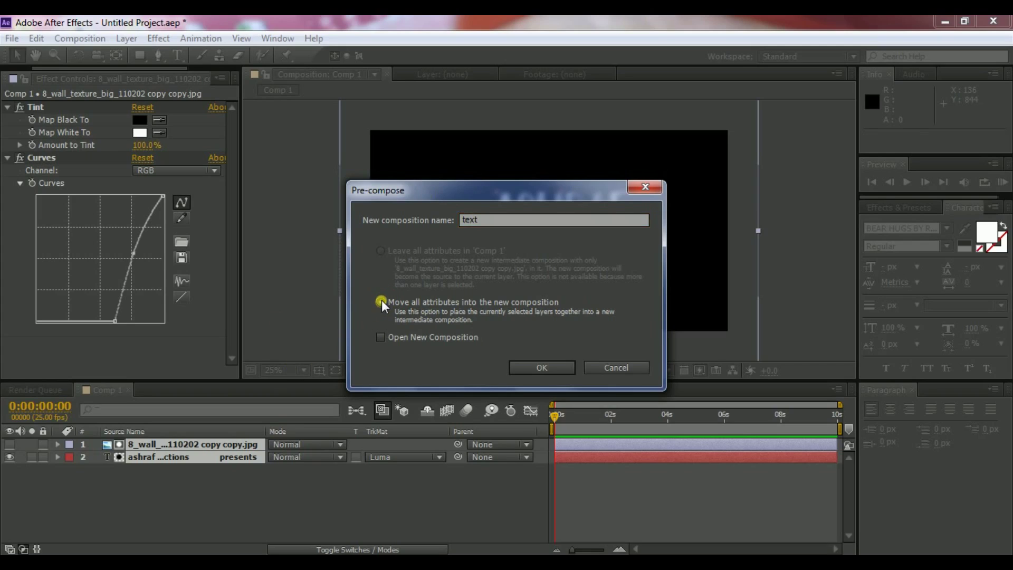
left_click(543, 368)
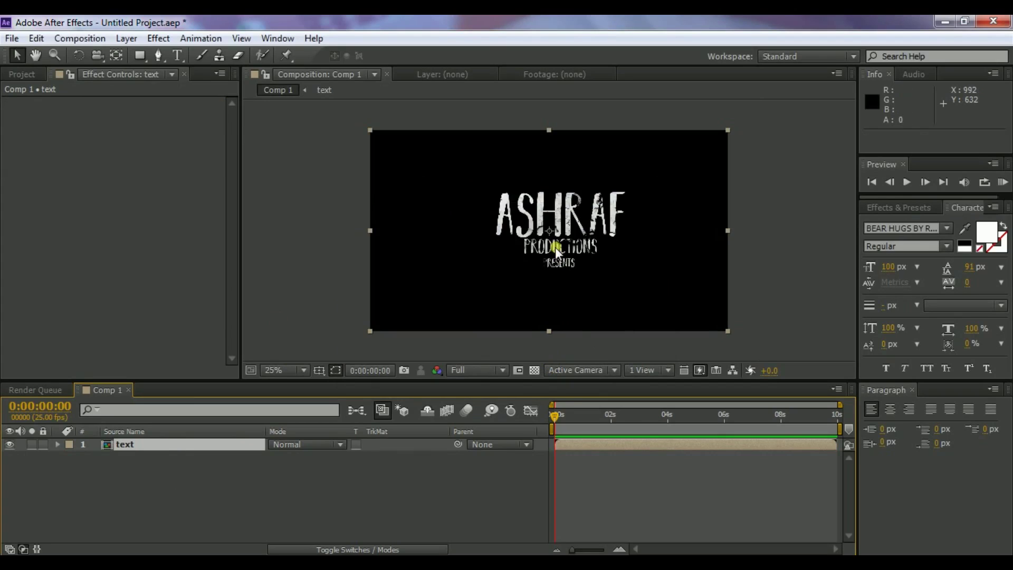
Add smoke 1.mp4 above the text precomp with Screen blending
left_click(11, 73)
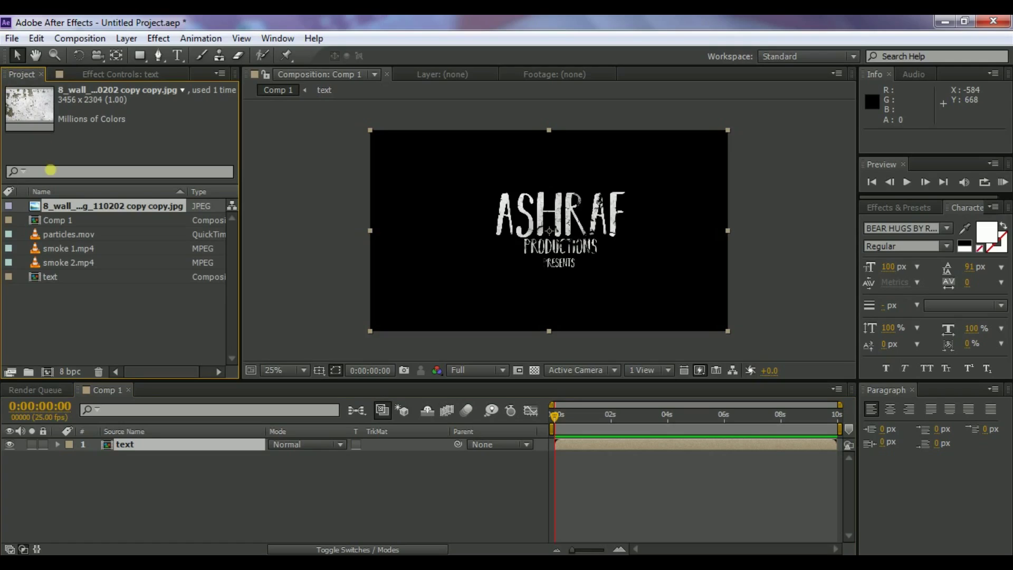
left_click(69, 247)
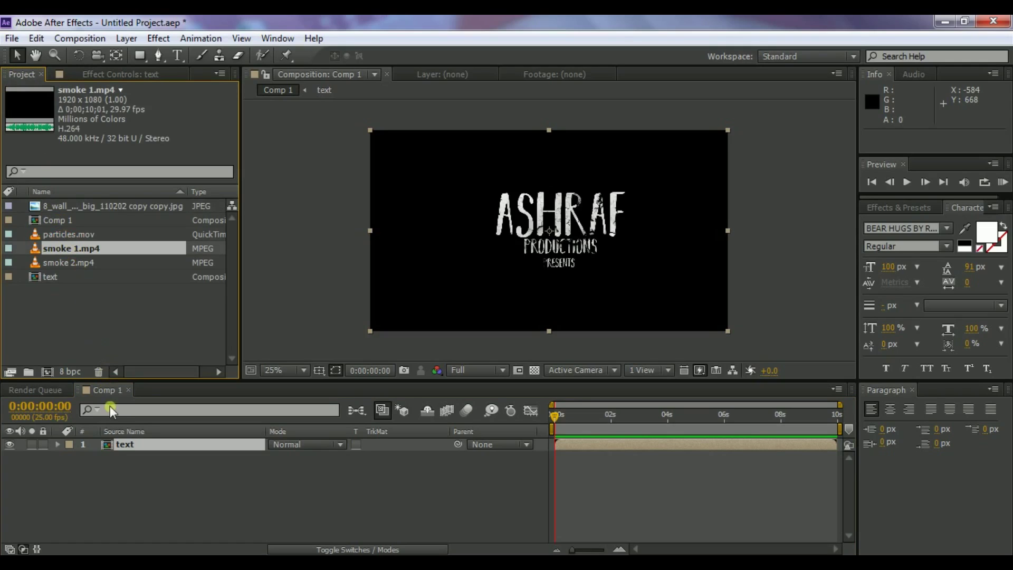
left_click_drag(117, 444, 120, 441)
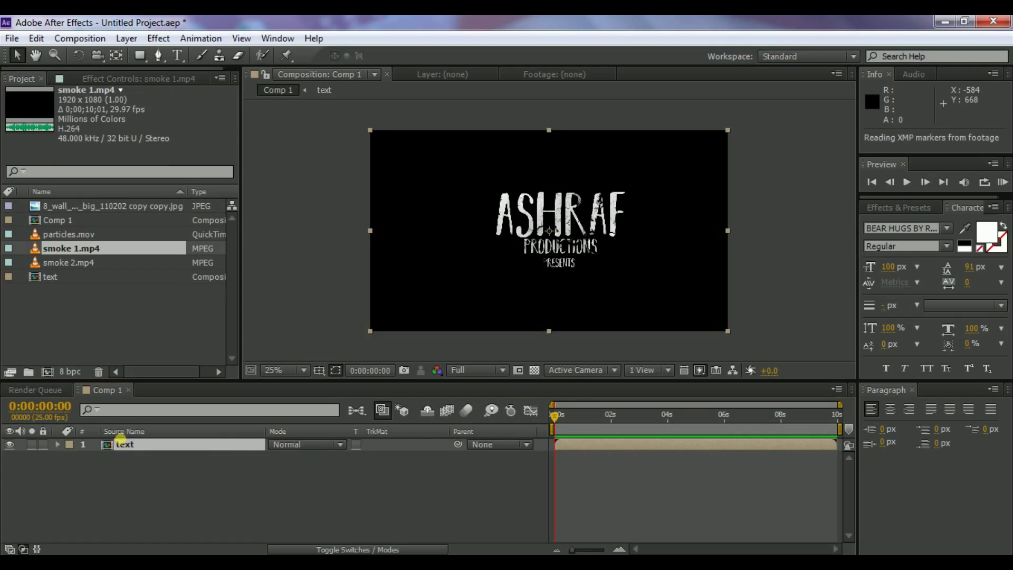
left_click(341, 444)
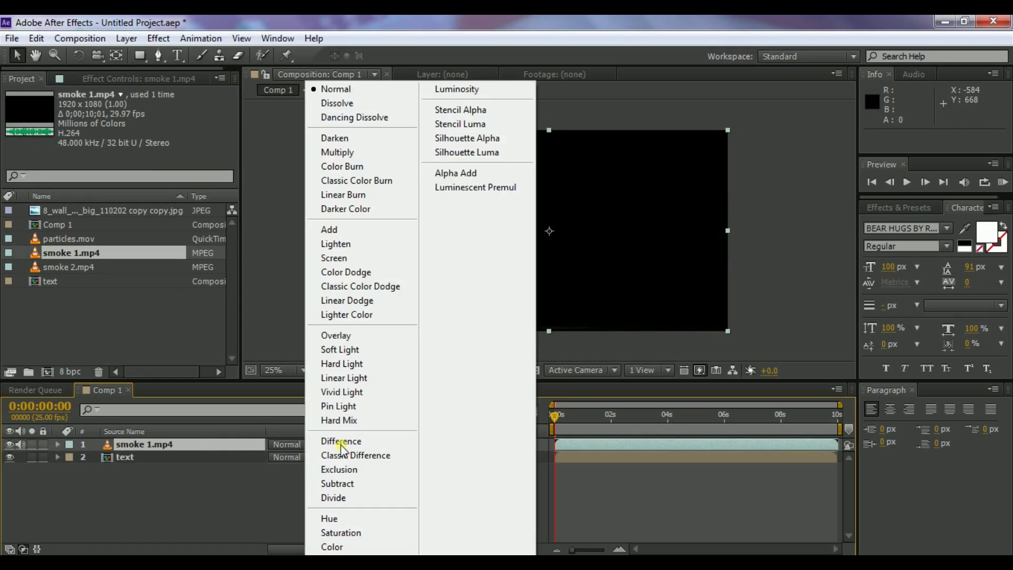
left_click(361, 257)
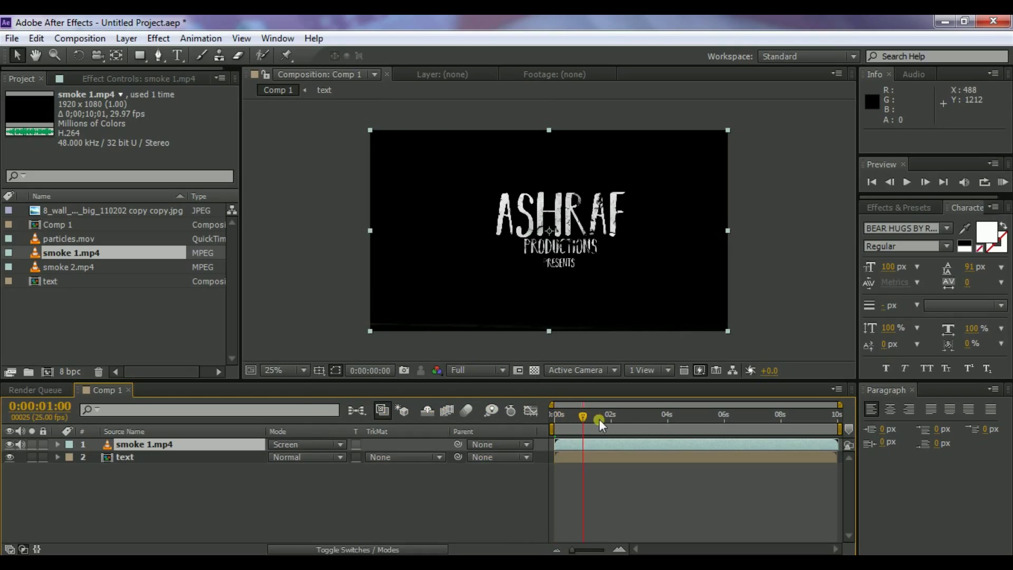
At 0:00:05:22, move the smoke up and right so it sits behind the title
left_click_drag(635, 417, 733, 419)
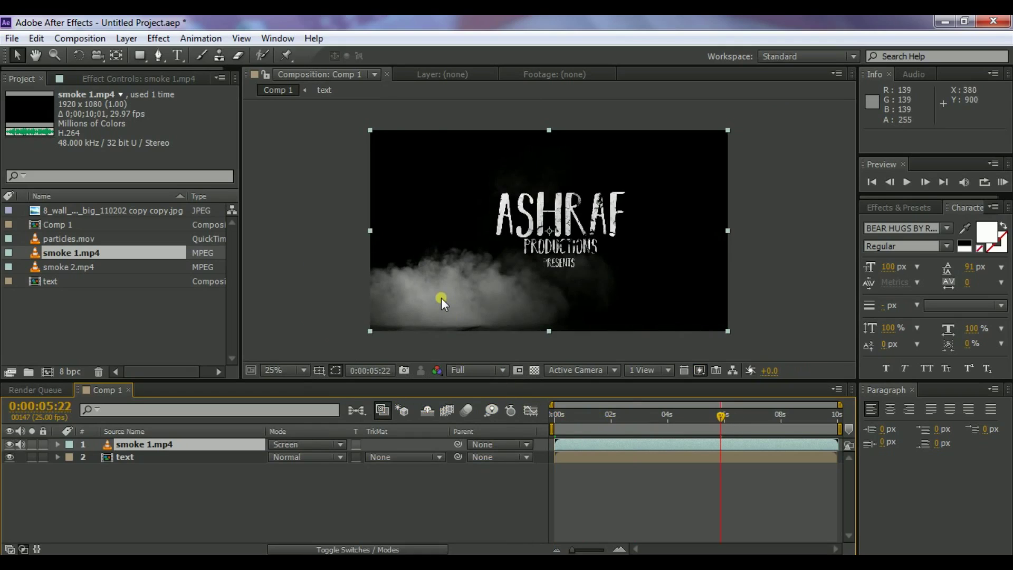
left_click_drag(445, 296, 546, 236)
left_click(547, 237)
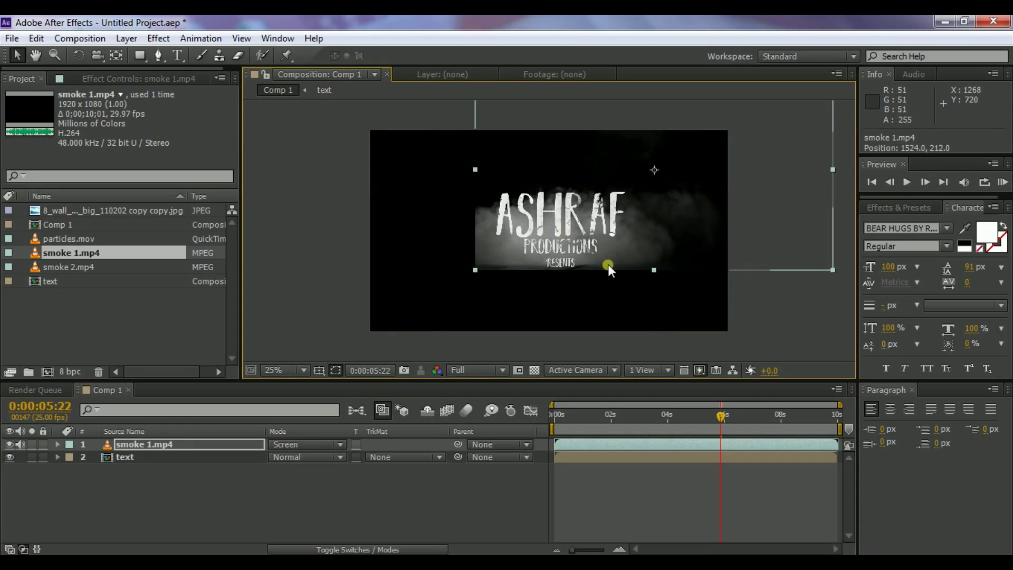
left_click(139, 461)
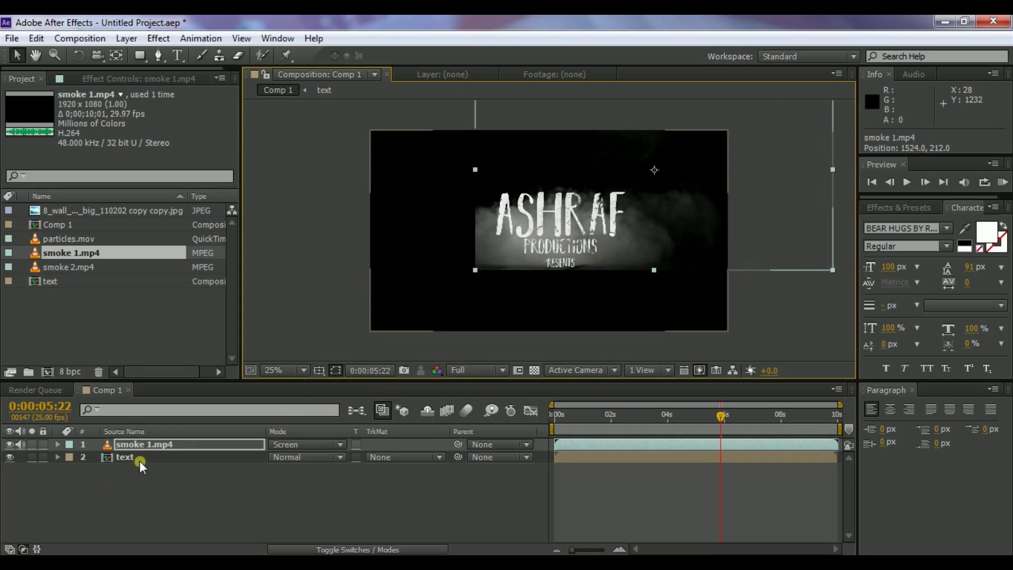
left_click(156, 446)
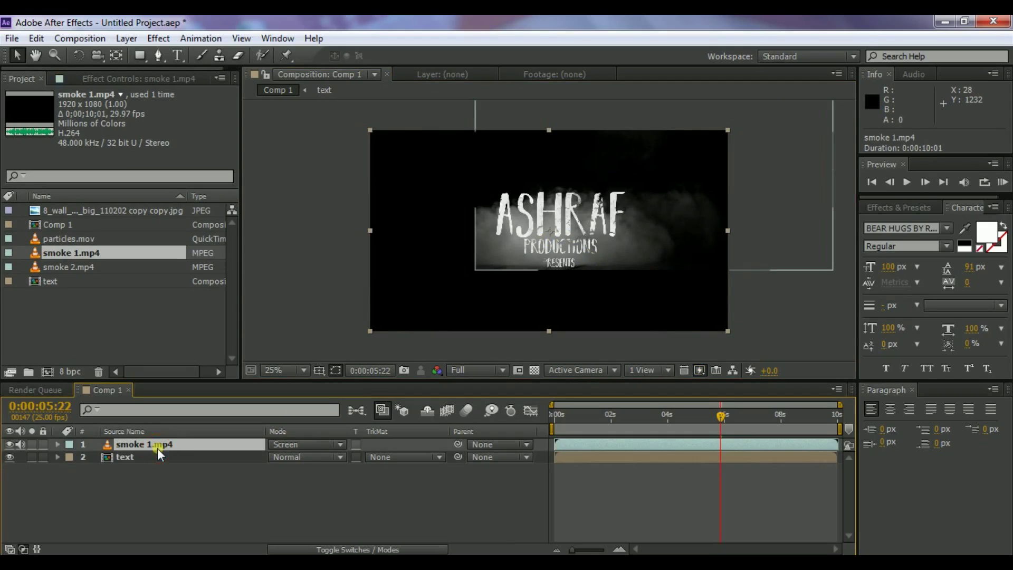
Apply Levels to smoke 1.mp4 and set its gamma to 1.44
left_click(158, 38)
mouse_move(214, 180)
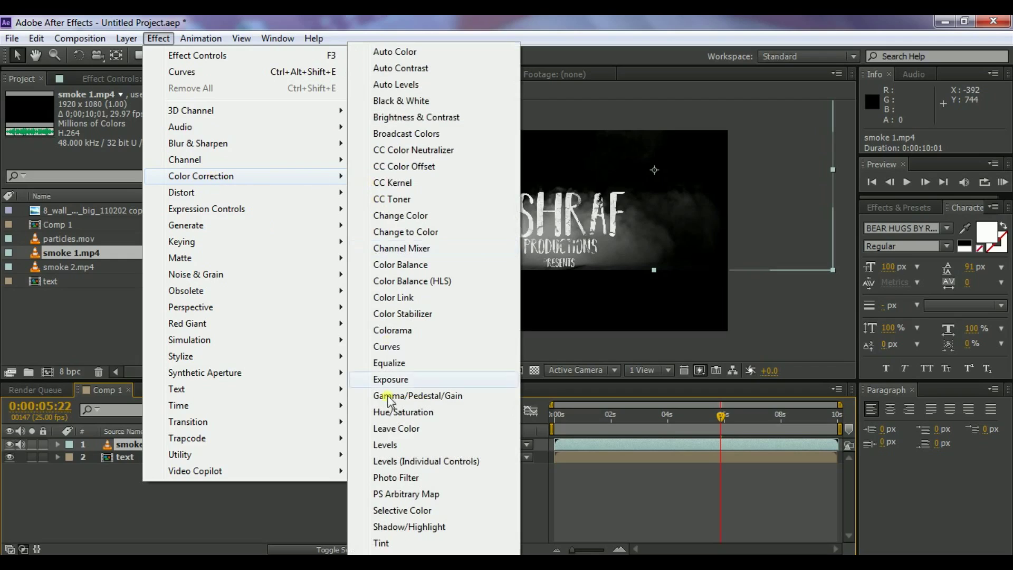
left_click(391, 444)
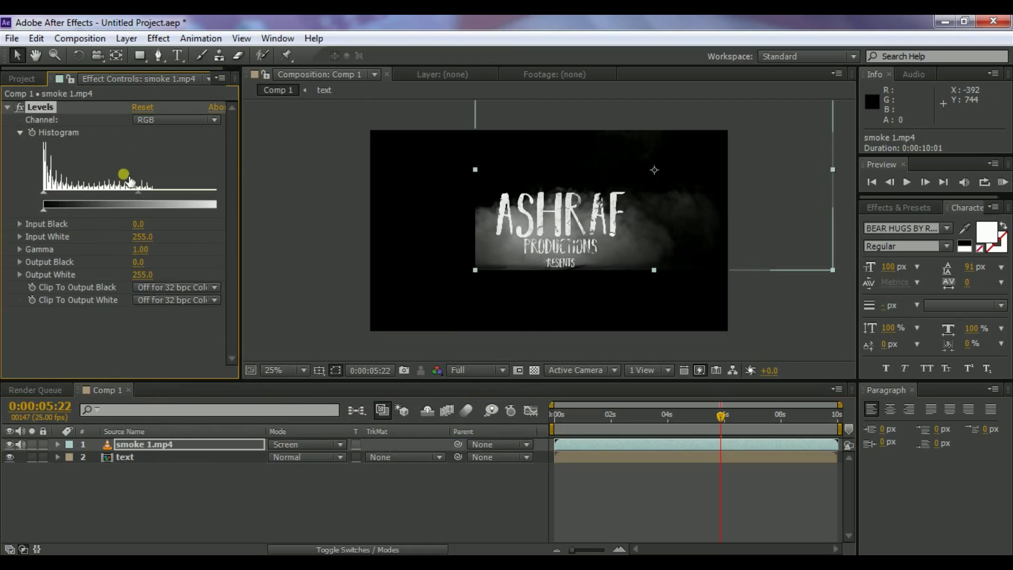
left_click_drag(137, 190, 114, 191)
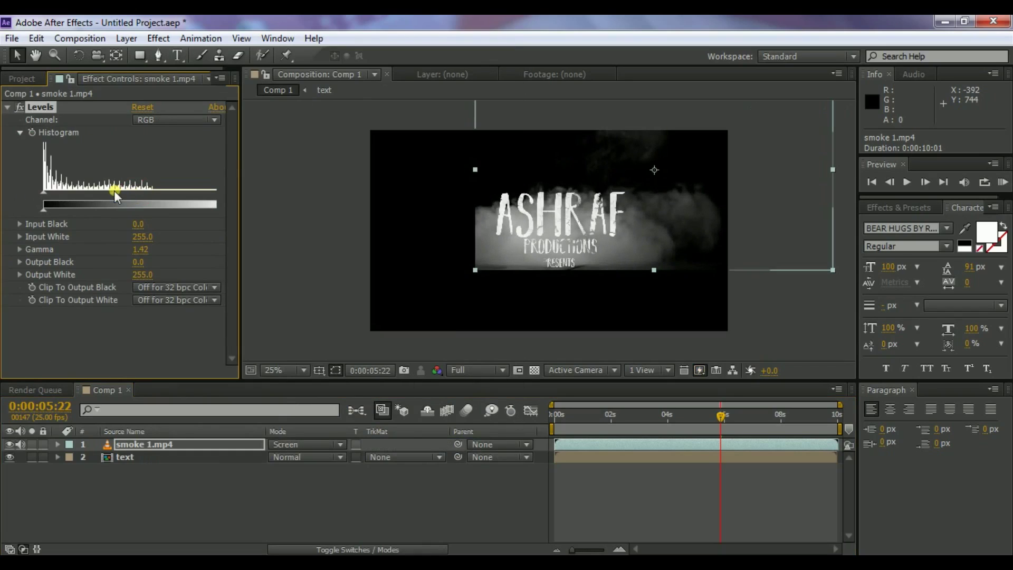
left_click_drag(114, 191, 109, 191)
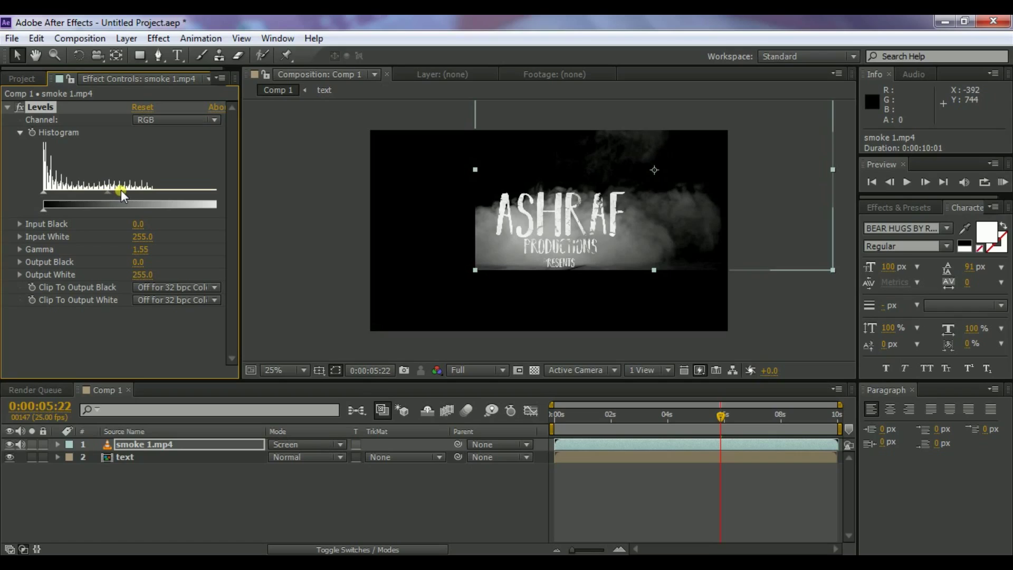
left_click_drag(112, 191, 113, 192)
Set smoke 1.mp4 as the Luma Matte for the text layer
left_click(173, 512)
left_click(176, 458)
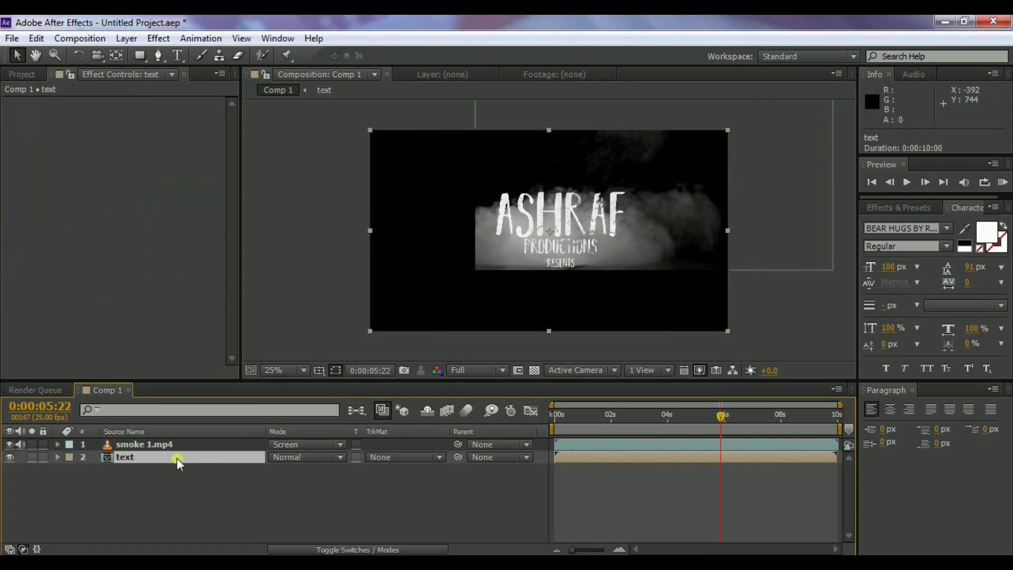
left_click(435, 457)
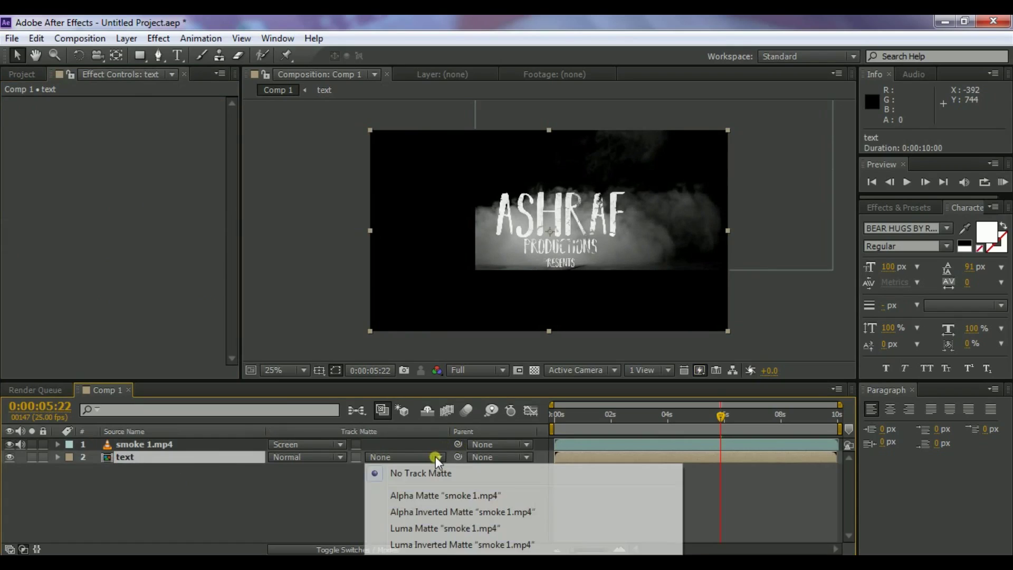
left_click(426, 528)
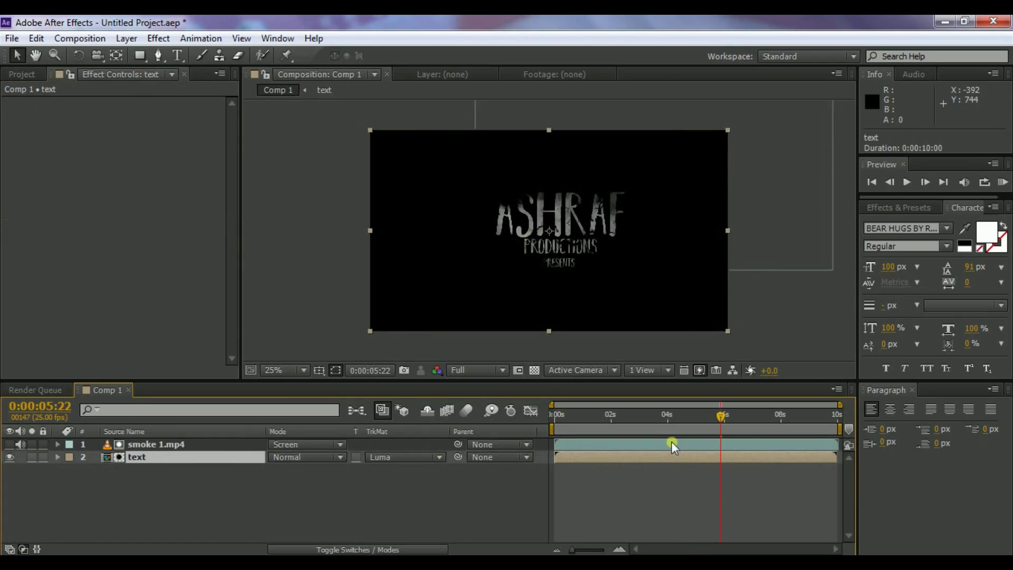
RAM-preview Comp 1 to watch the title emerge through the smoke, then stop playback
key("KP_0")
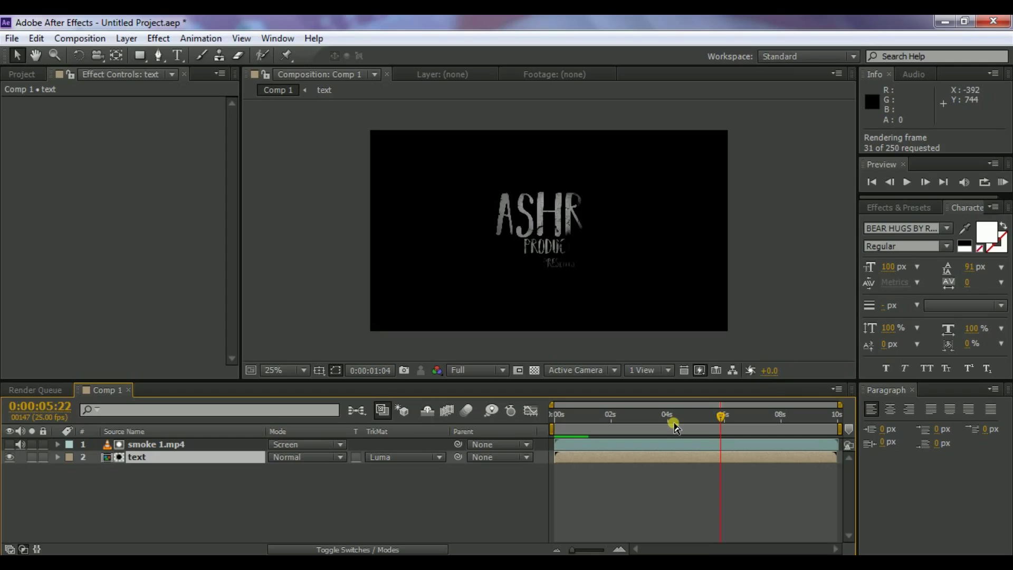
left_click(673, 422)
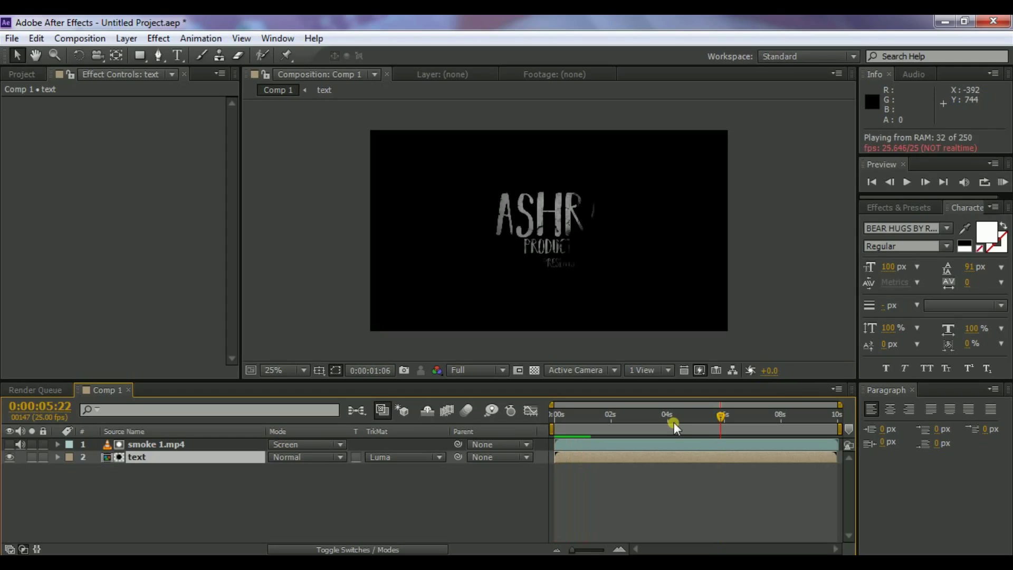
left_click(674, 366)
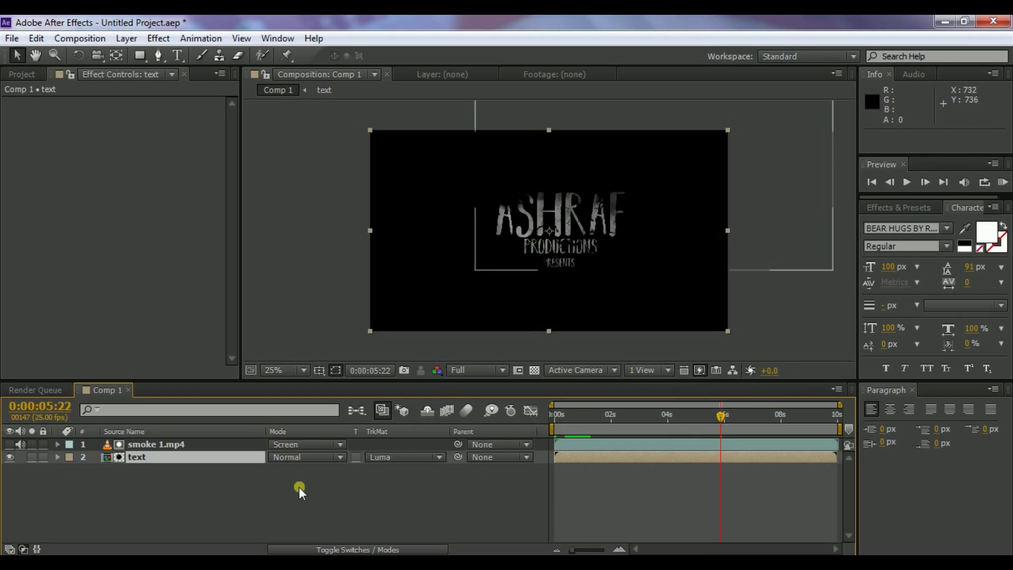
left_click(228, 509)
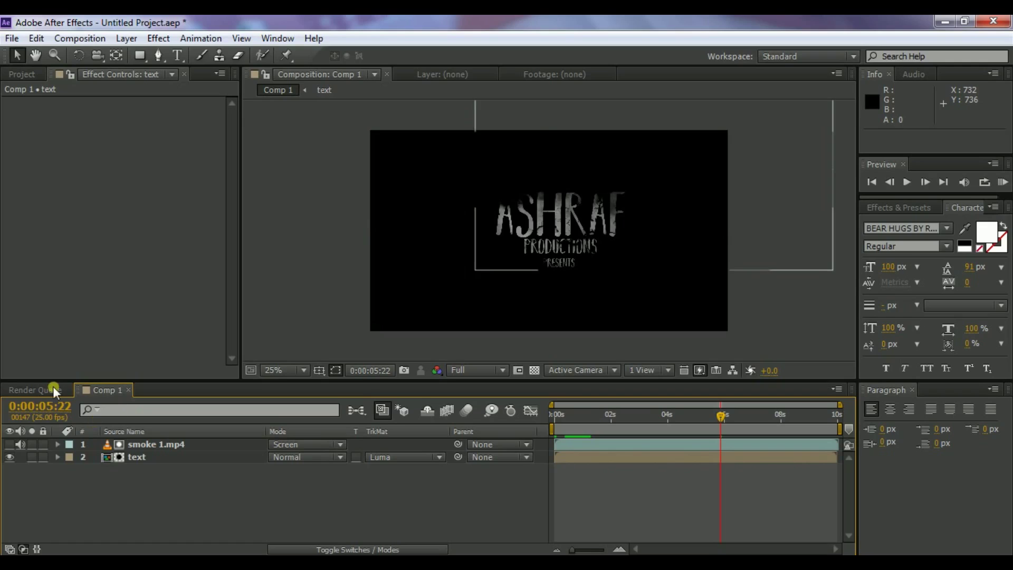
Create a 1920×1080 white (FFFFFF) solid layer named 'light'
left_click(19, 73)
right_click(81, 504)
mouse_move(203, 344)
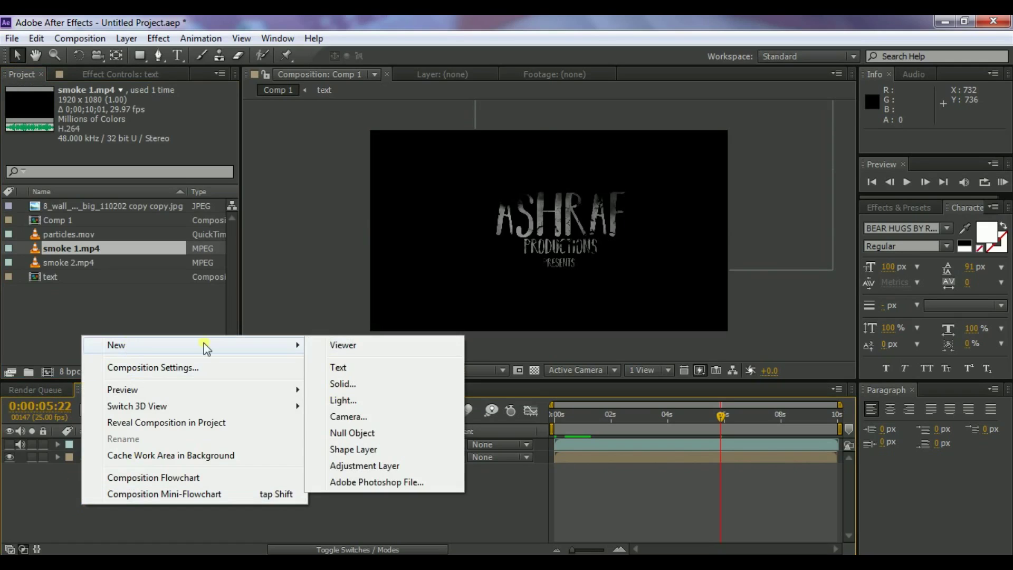
left_click(352, 388)
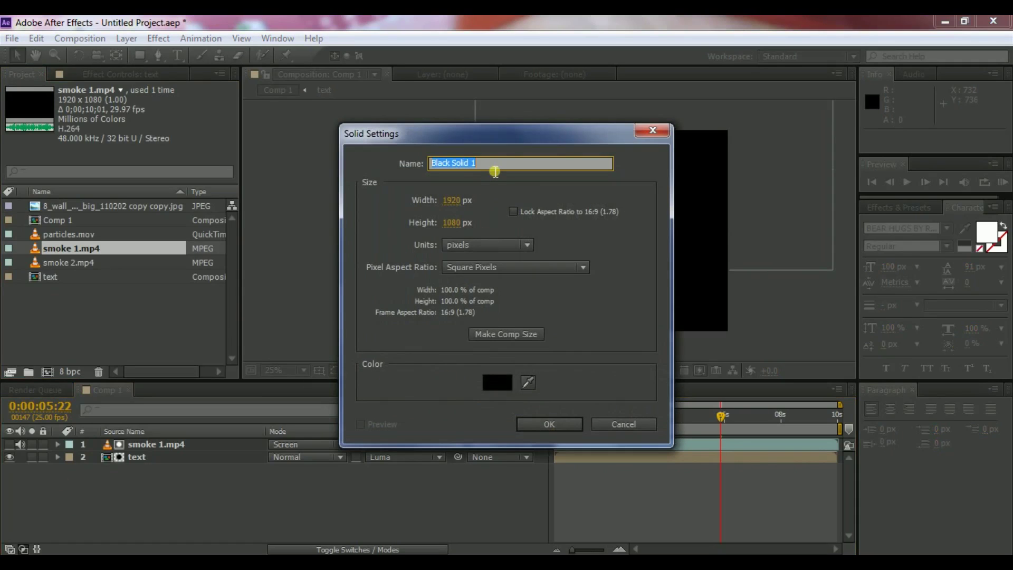
key("BackSpace")
type("light")
left_click(528, 381)
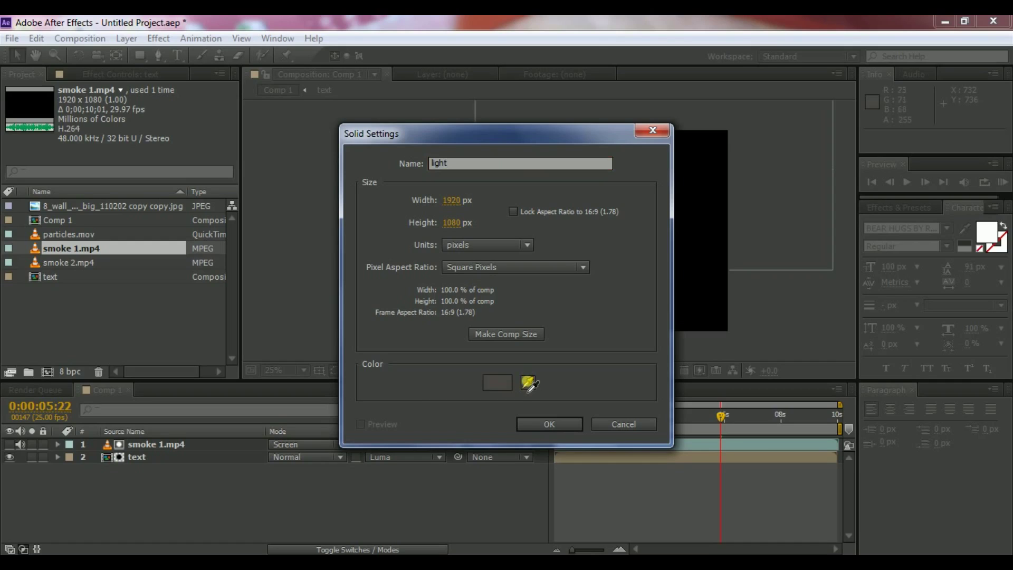
left_click(501, 381)
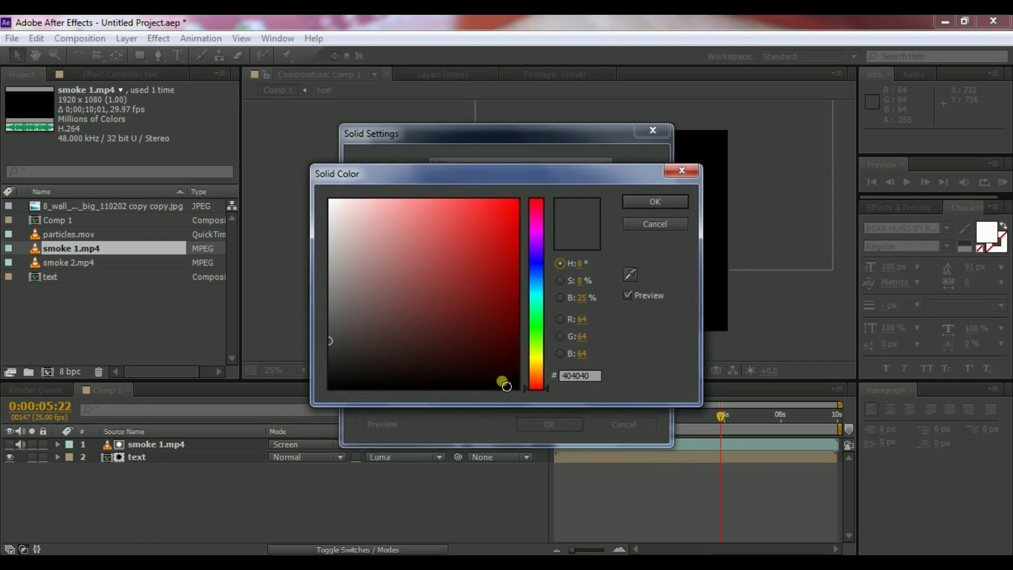
left_click_drag(352, 303, 328, 199)
left_click(656, 202)
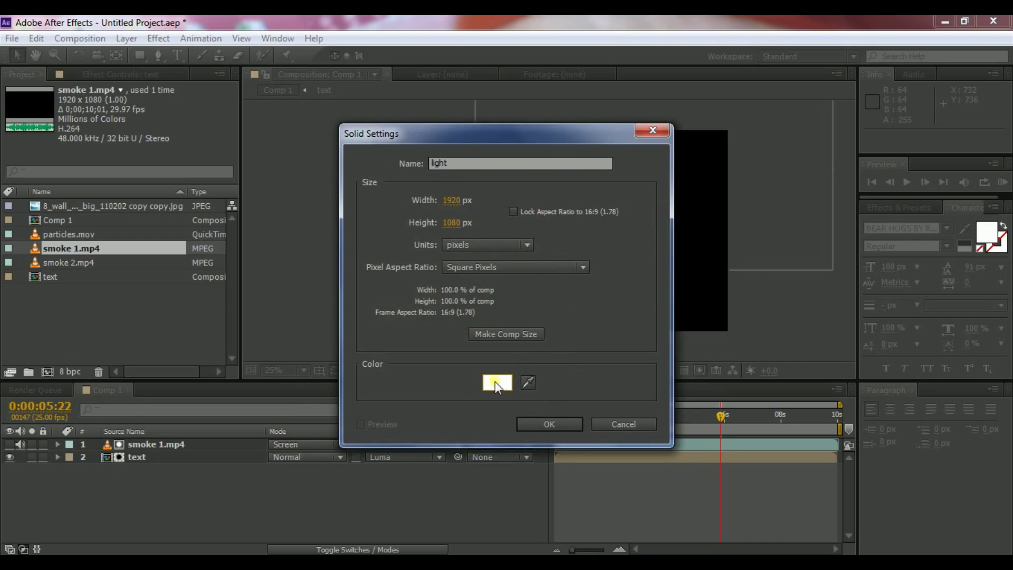
left_click(552, 422)
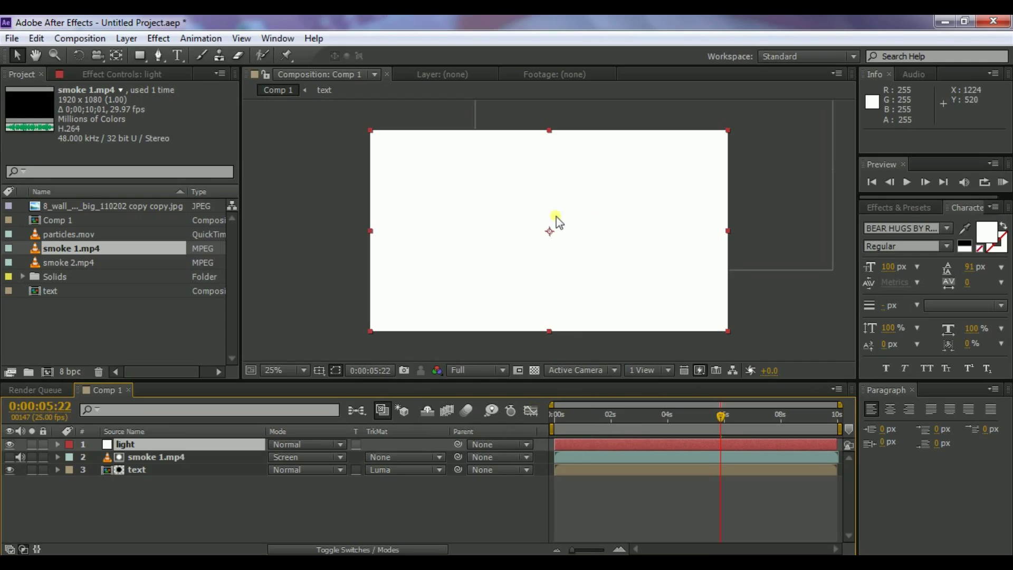
Draw an ellipse mask near the top centre of the light solid and feather it to 403 px
left_click(144, 57)
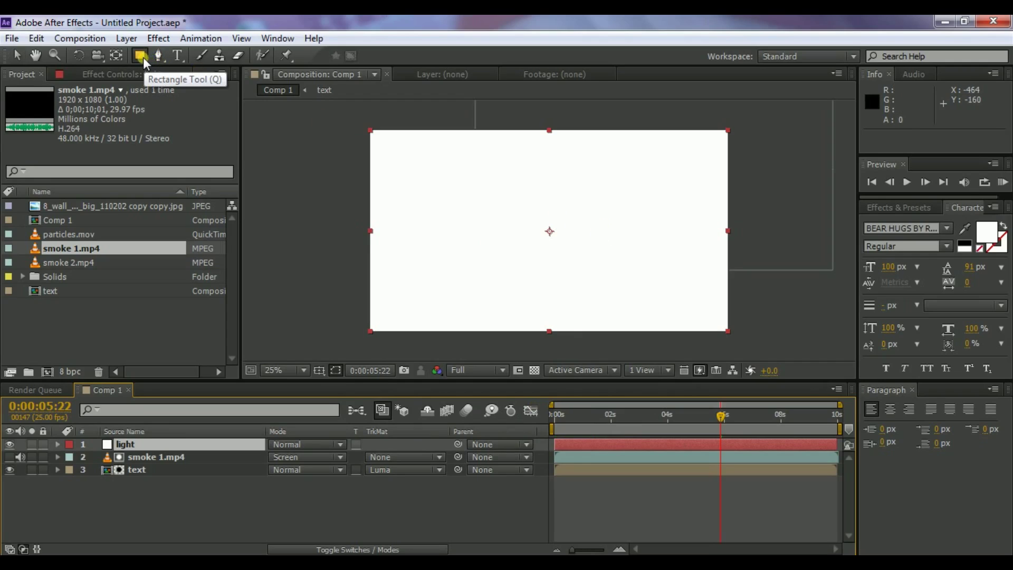
key("q")
key("q")
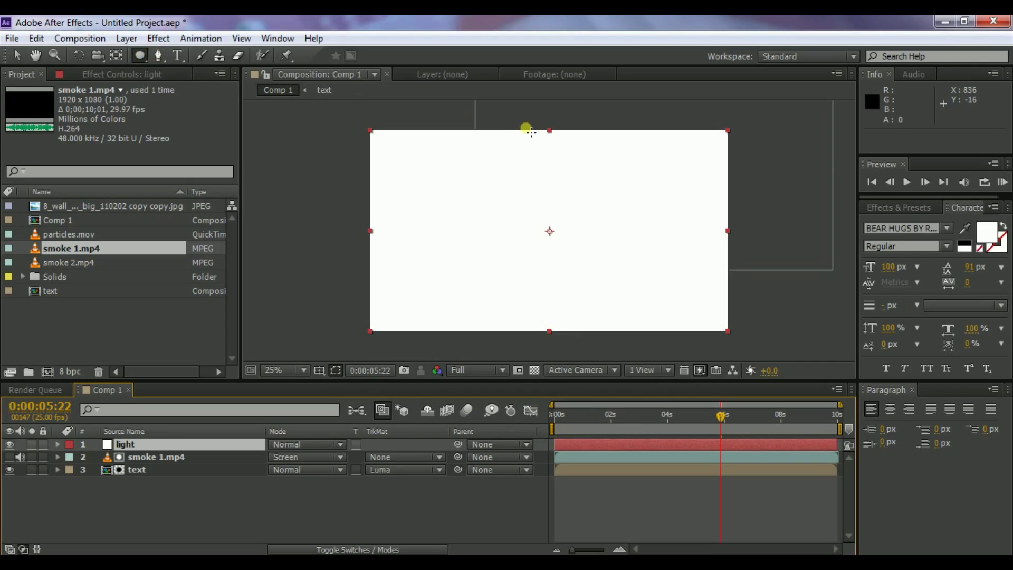
left_click_drag(526, 128, 573, 159)
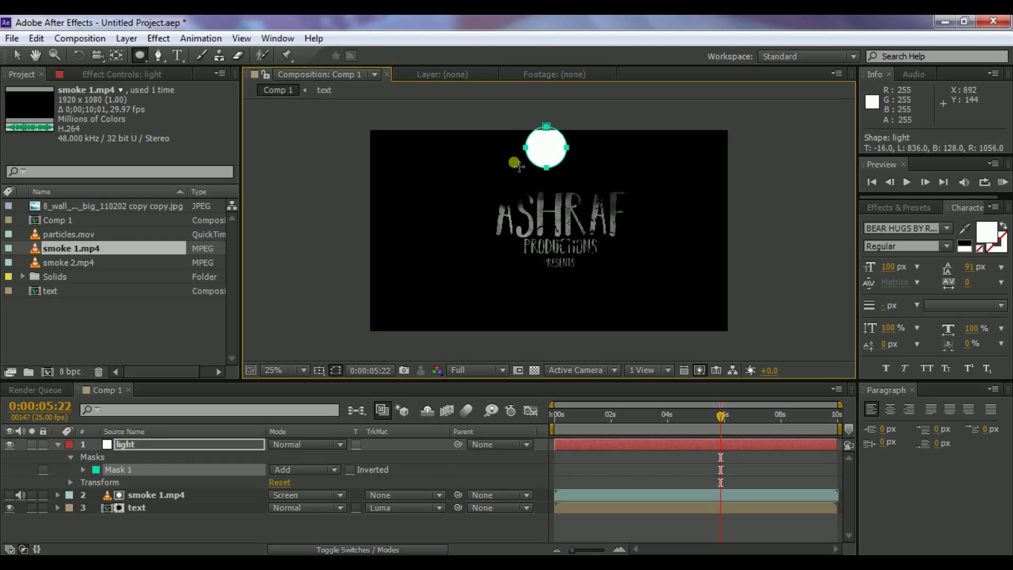
key("f")
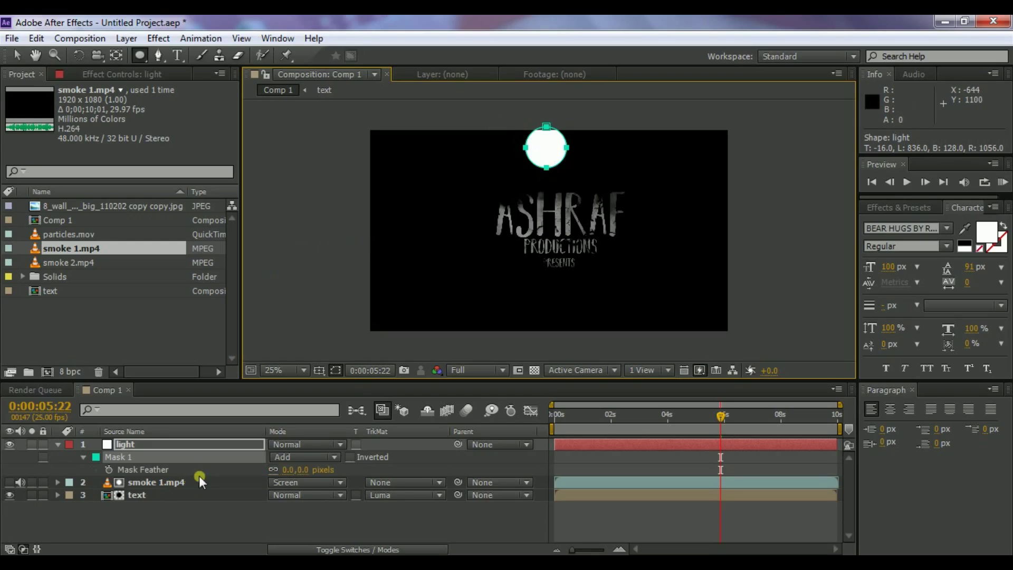
left_click_drag(296, 469, 590, 459)
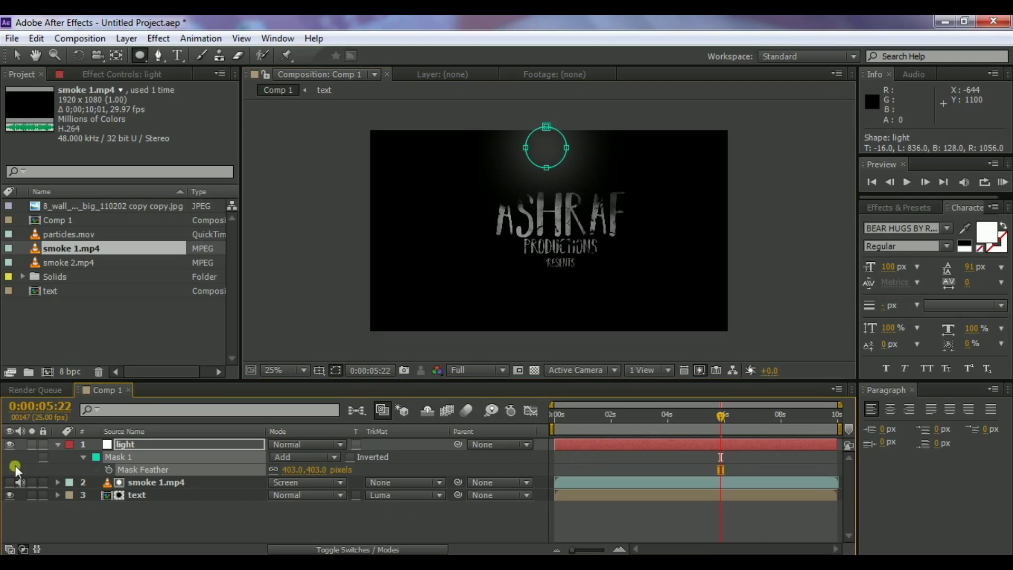
left_click(60, 442)
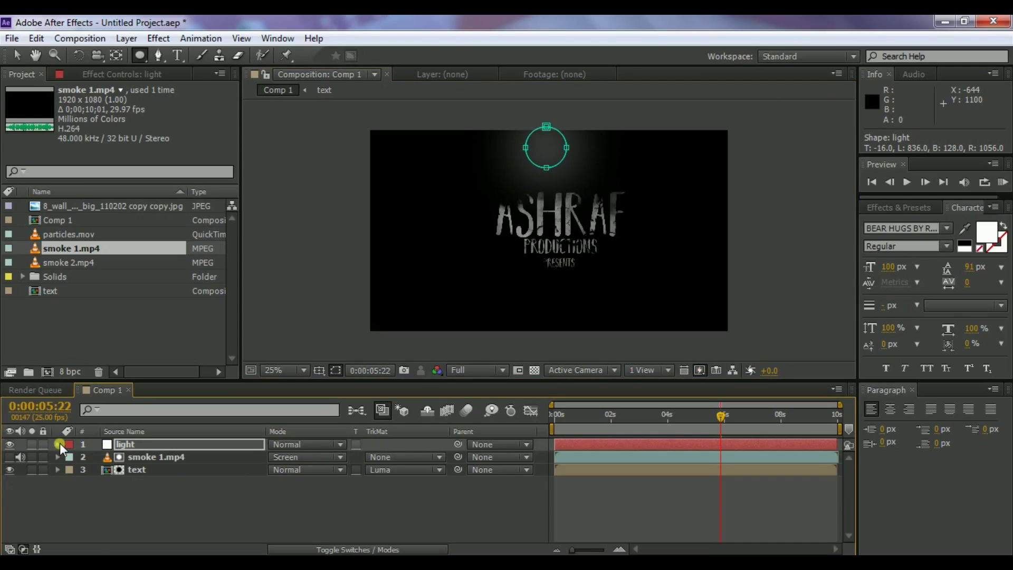
left_click(96, 531)
Create a black solid layer named 'mask'
right_click(96, 530)
mouse_move(139, 373)
left_click(362, 409)
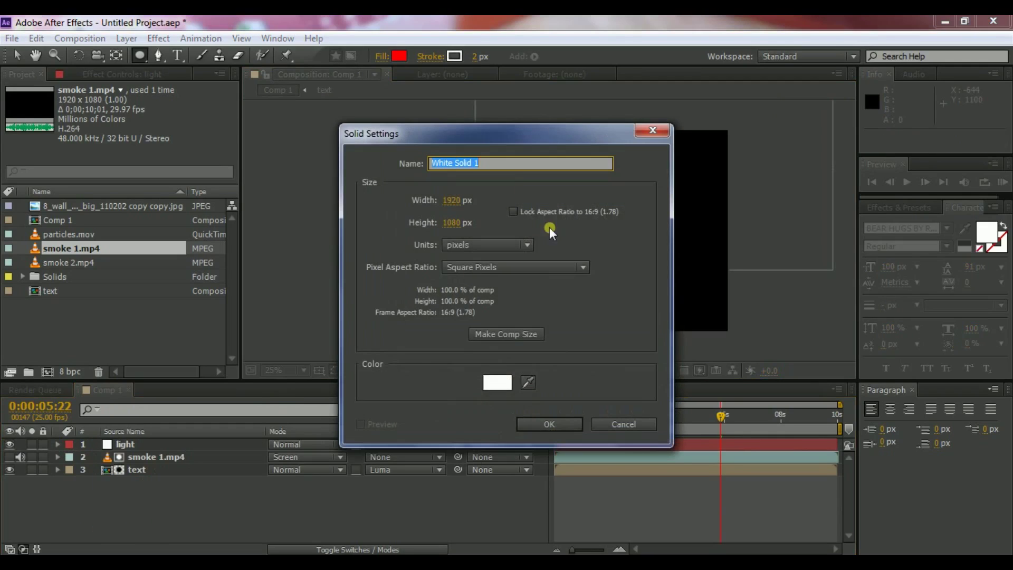
type("mask")
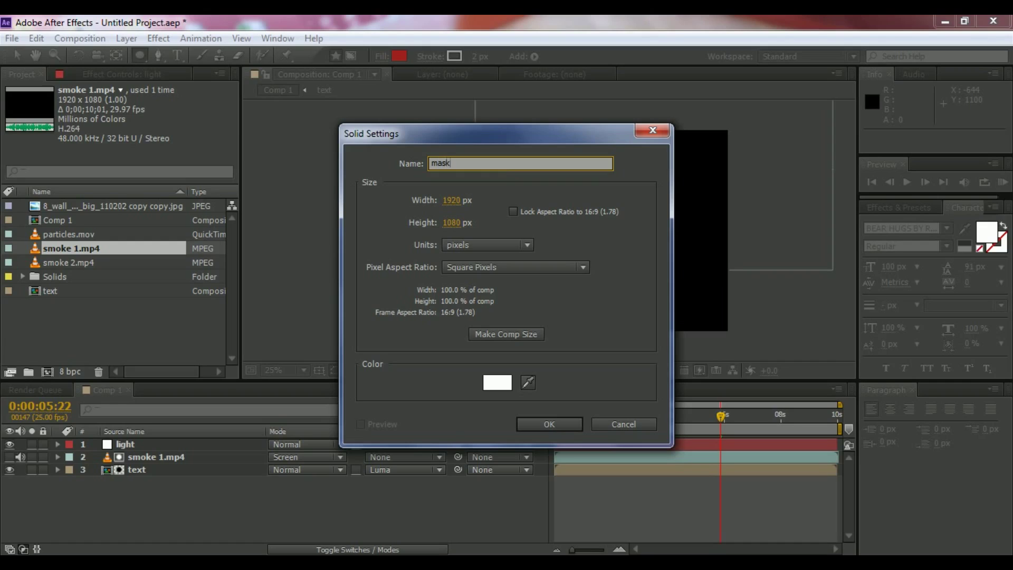
left_click(486, 387)
left_click_drag(581, 298, 593, 300)
left_click(673, 201)
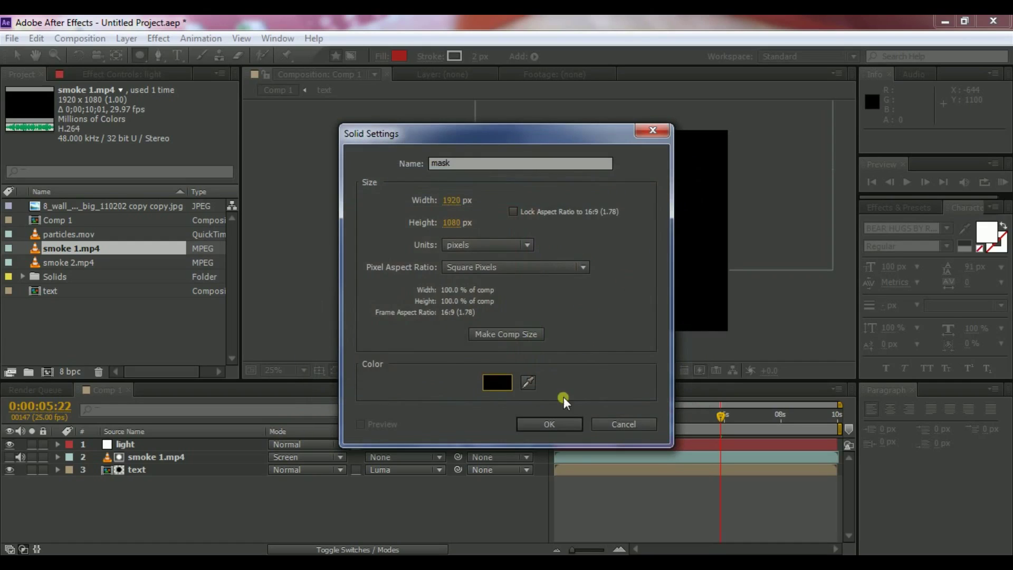
left_click(549, 424)
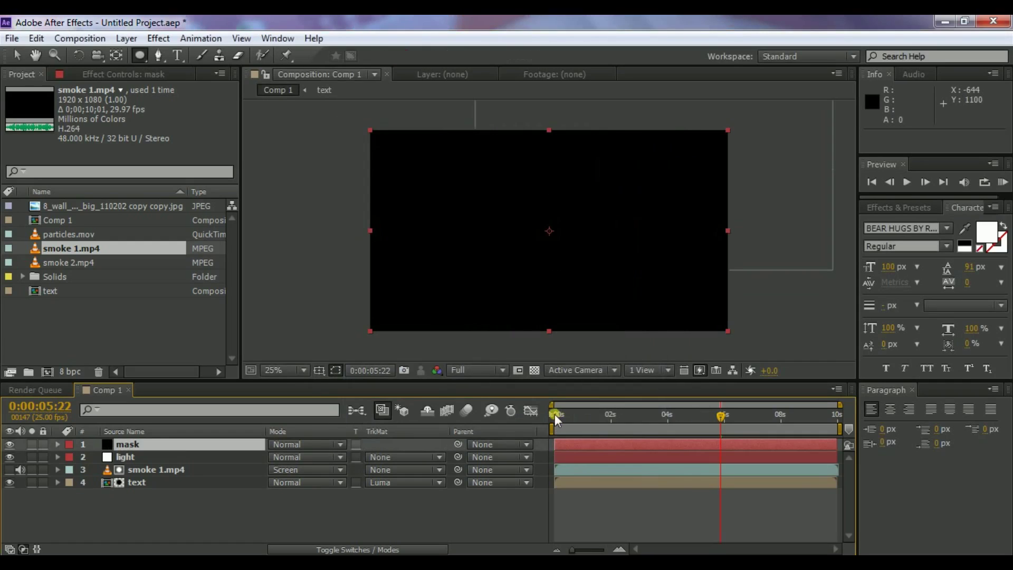
With Title/Action Safe guides shown, draw a wide Subtract rectangle mask leaving top and bottom bars
left_click(319, 370)
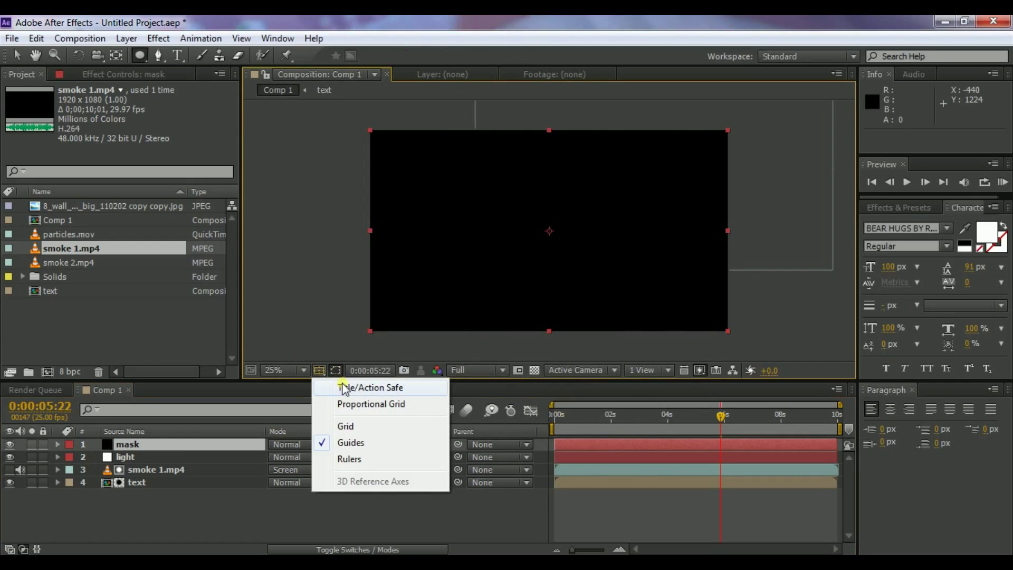
left_click(344, 387)
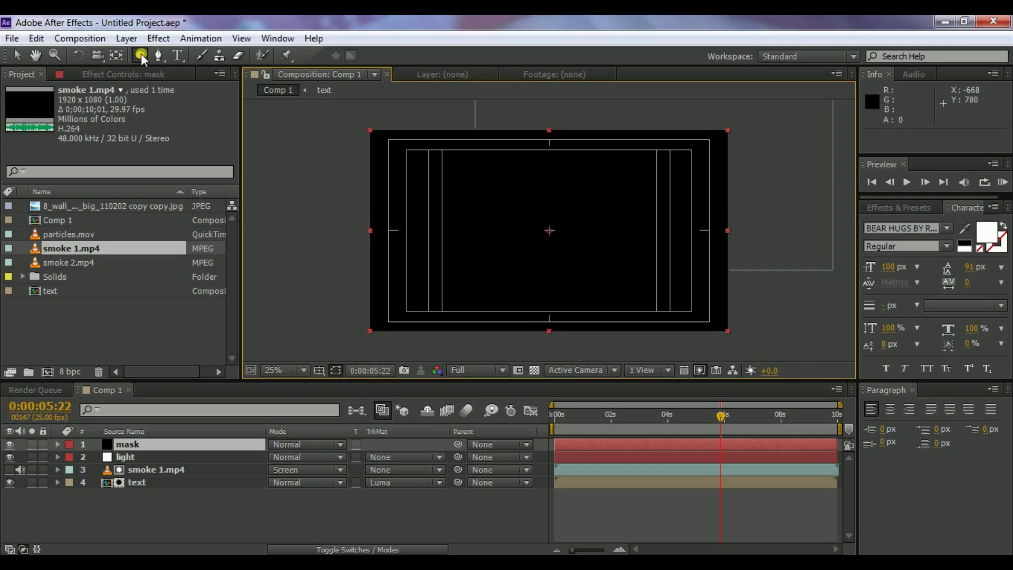
key("q")
key("q")
key("q")
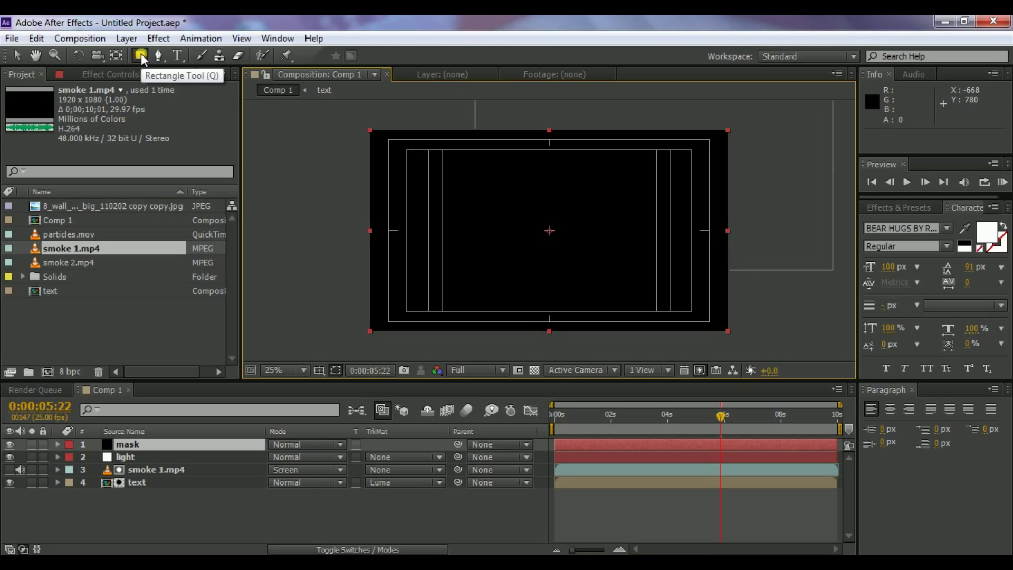
left_click_drag(340, 151, 374, 163)
left_click_drag(415, 189, 750, 313)
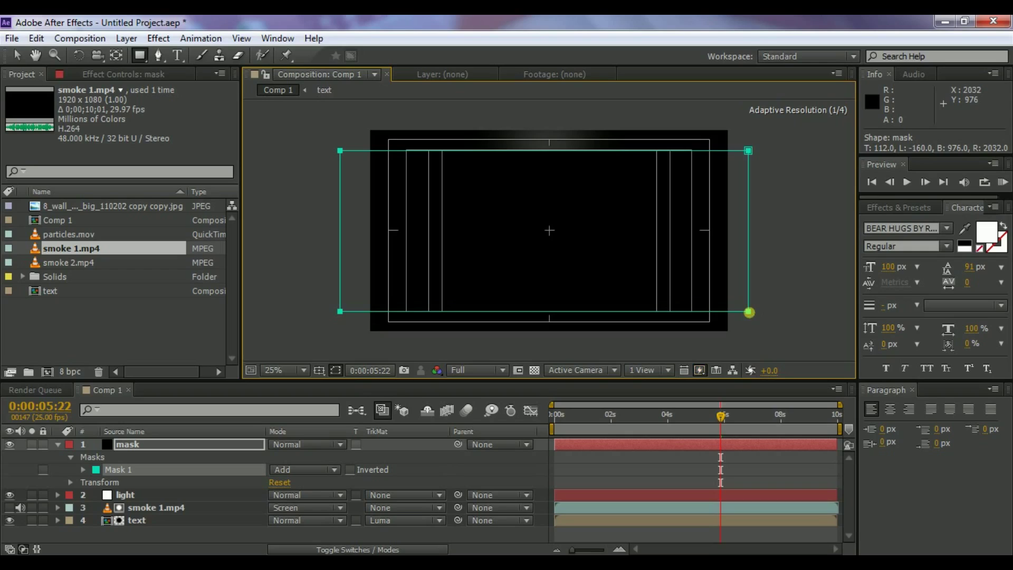
left_click(334, 470)
left_click(331, 389)
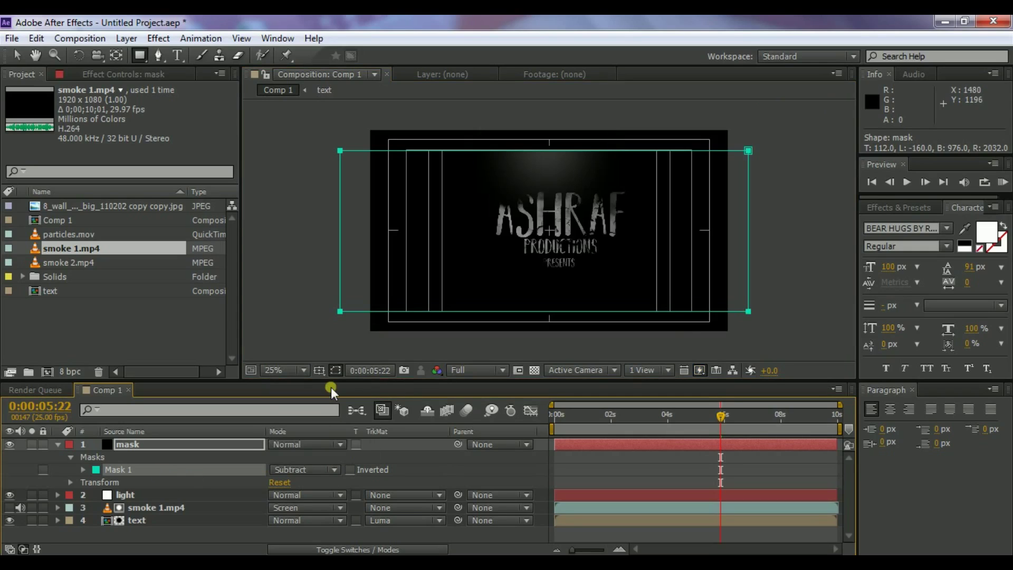
left_click(58, 443)
left_click(160, 506)
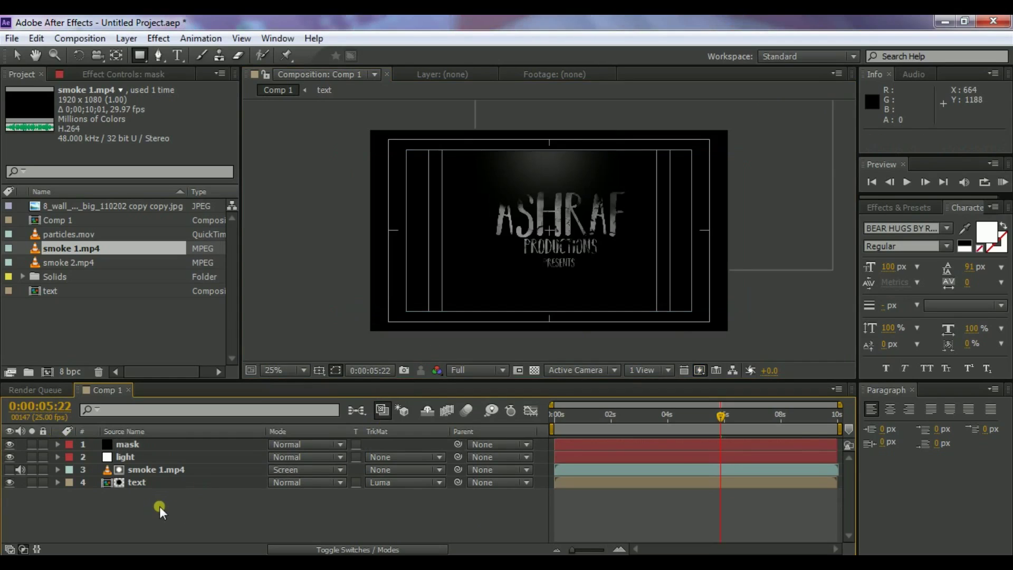
left_click(173, 478)
Pre-compose the text and smoke 1.mp4 layers into 'main' and move light beneath it
left_click(173, 467, "shift")
right_click(175, 467)
left_click(208, 464)
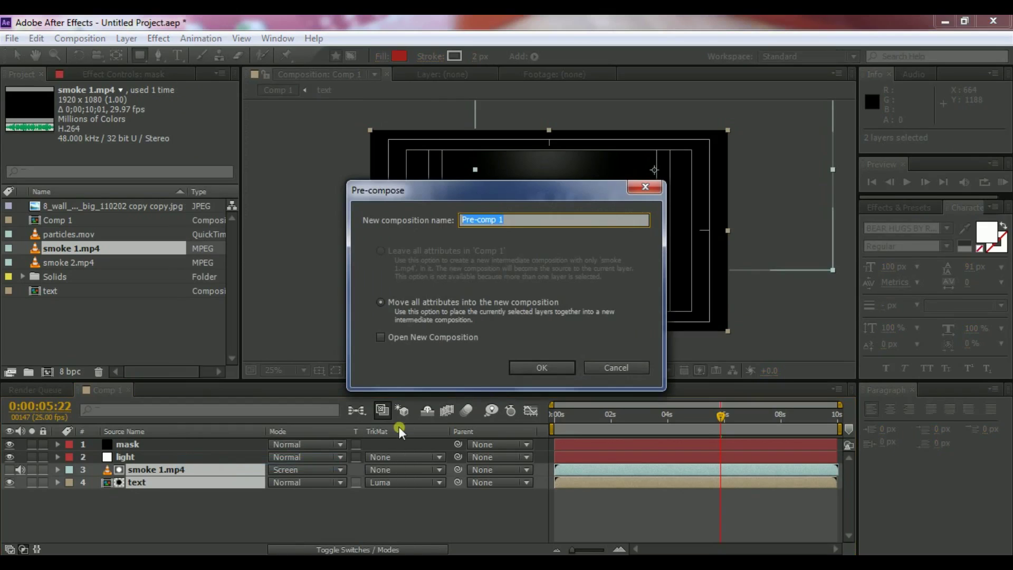
key("BackSpace")
type("main")
left_click(377, 304)
left_click(542, 368)
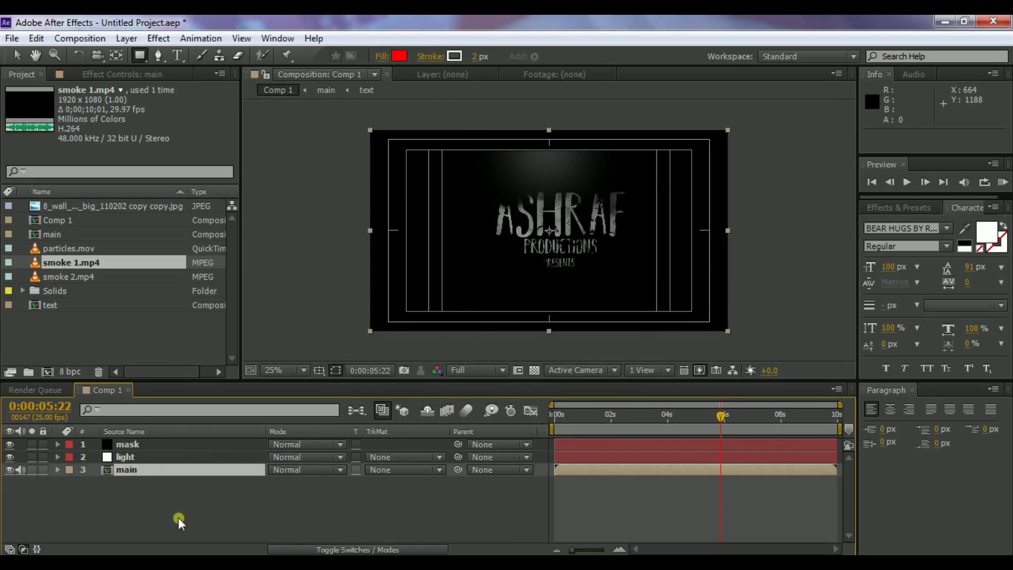
left_click_drag(127, 455, 128, 473)
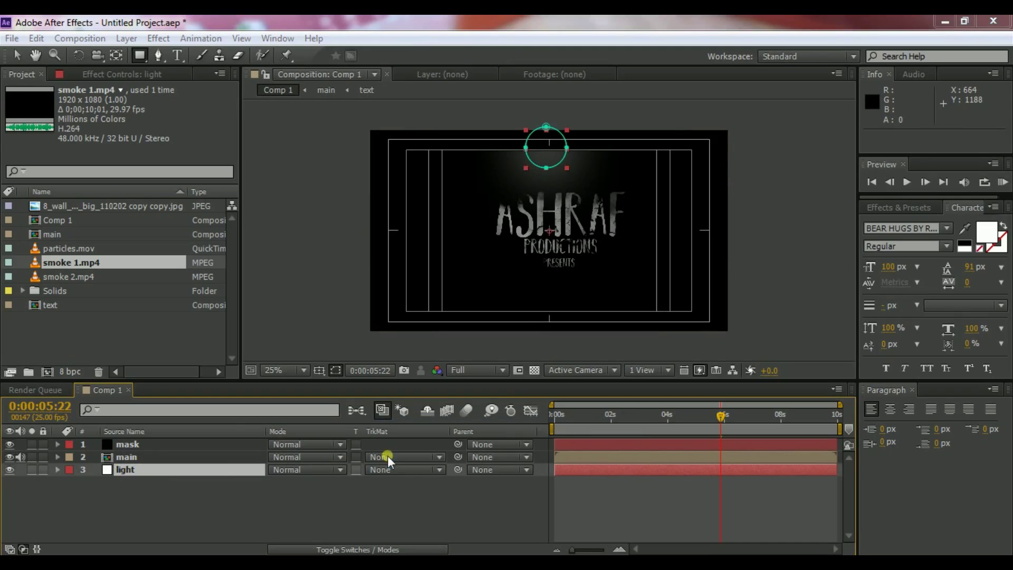
left_click(147, 457)
Keyframe main's Scale at 100% on frame 0 and 120% at 0:00:09:24
key("s")
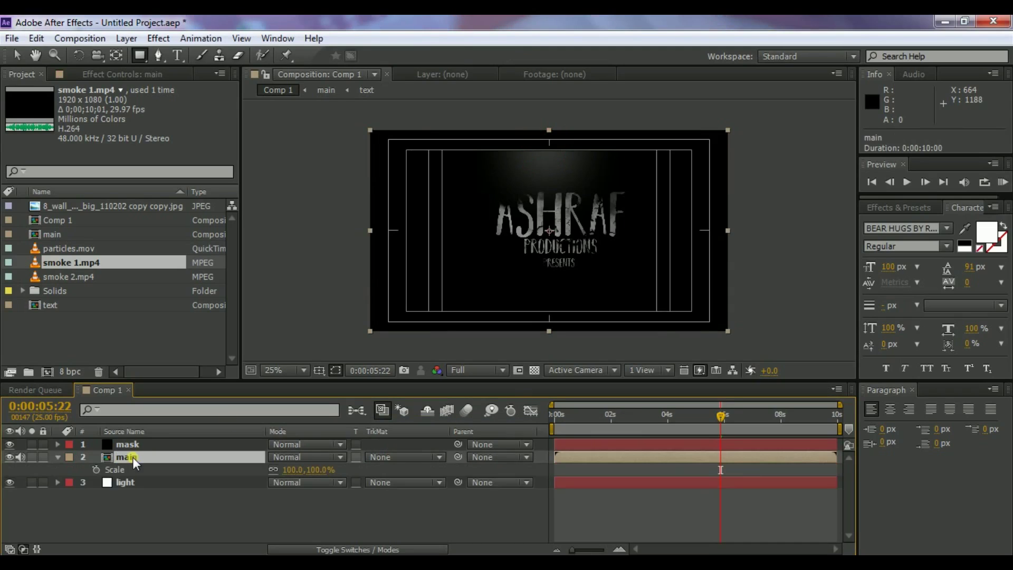
left_click(96, 468)
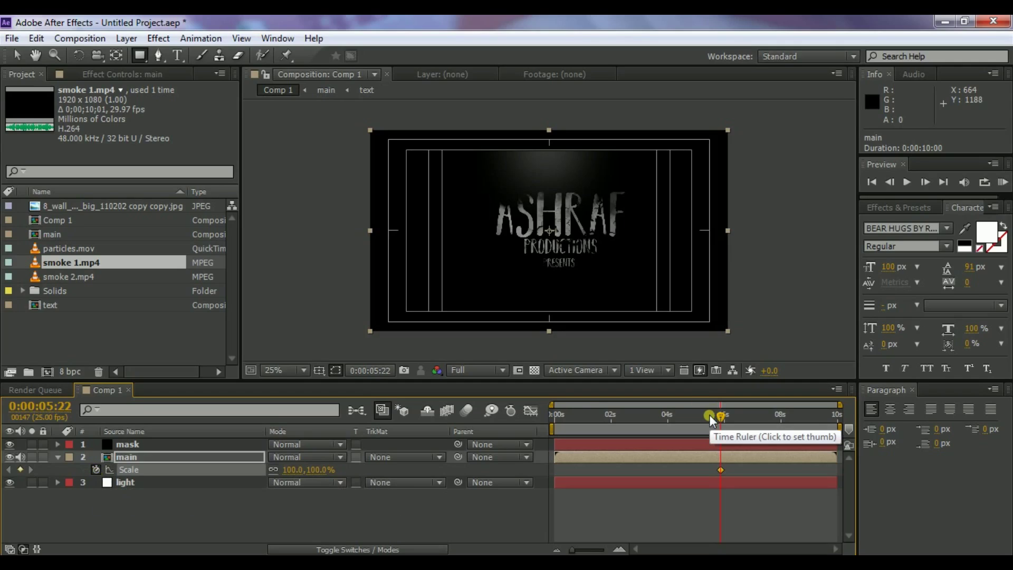
key("ctrl+z")
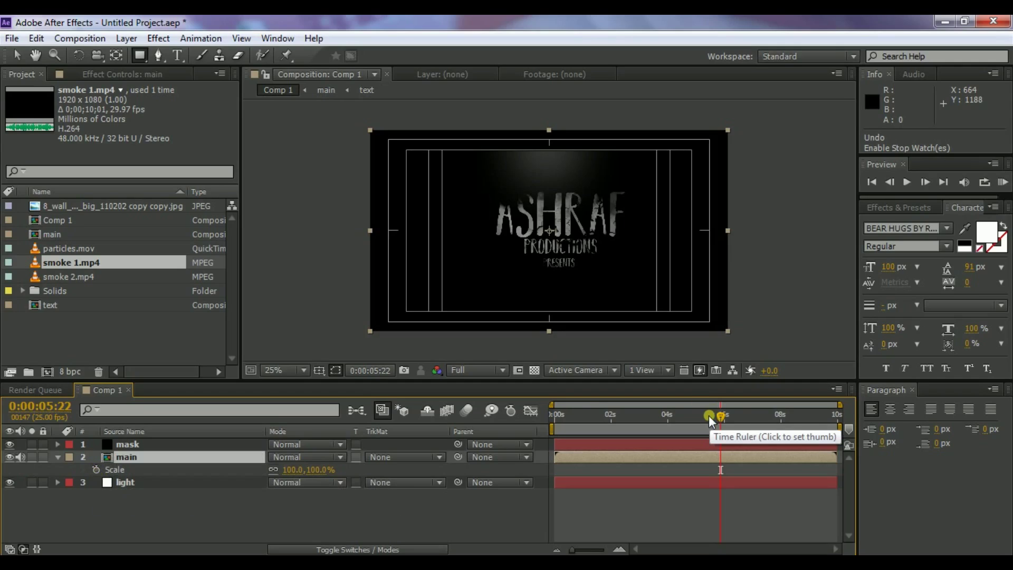
left_click(719, 416)
left_click_drag(615, 427, 551, 416)
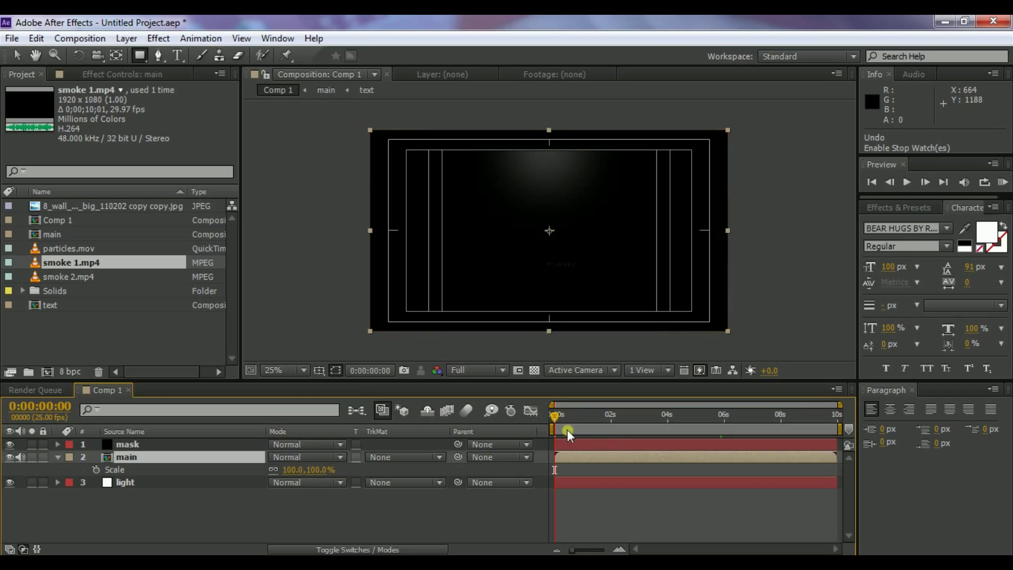
left_click(94, 469)
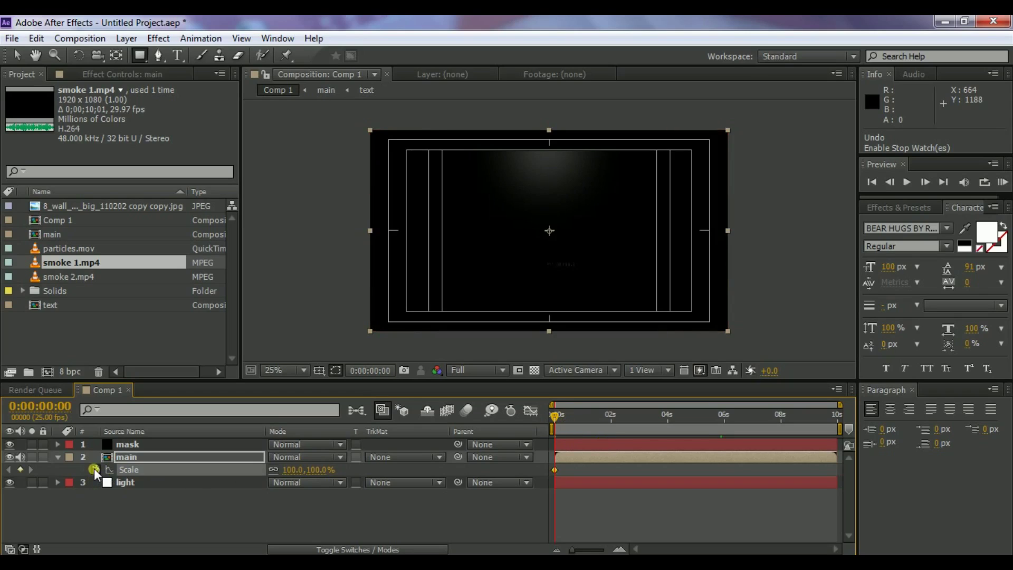
left_click_drag(751, 416, 837, 414)
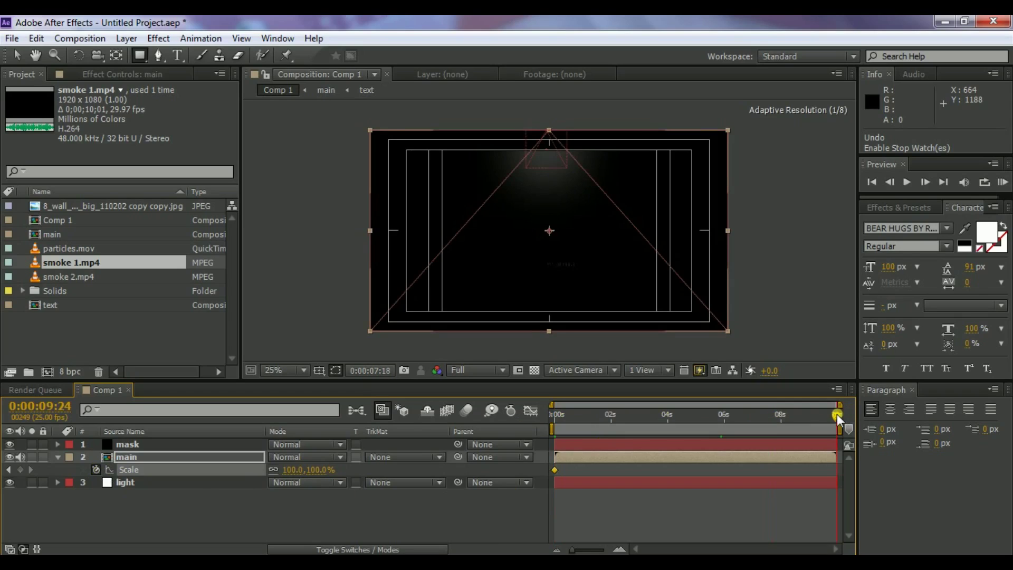
left_click(296, 470)
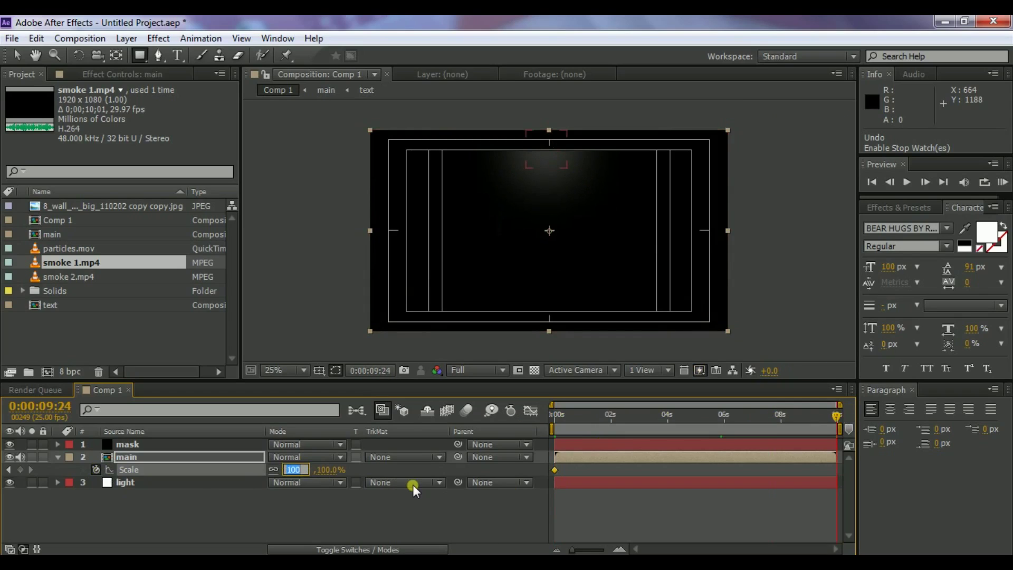
type("120")
left_click(186, 513)
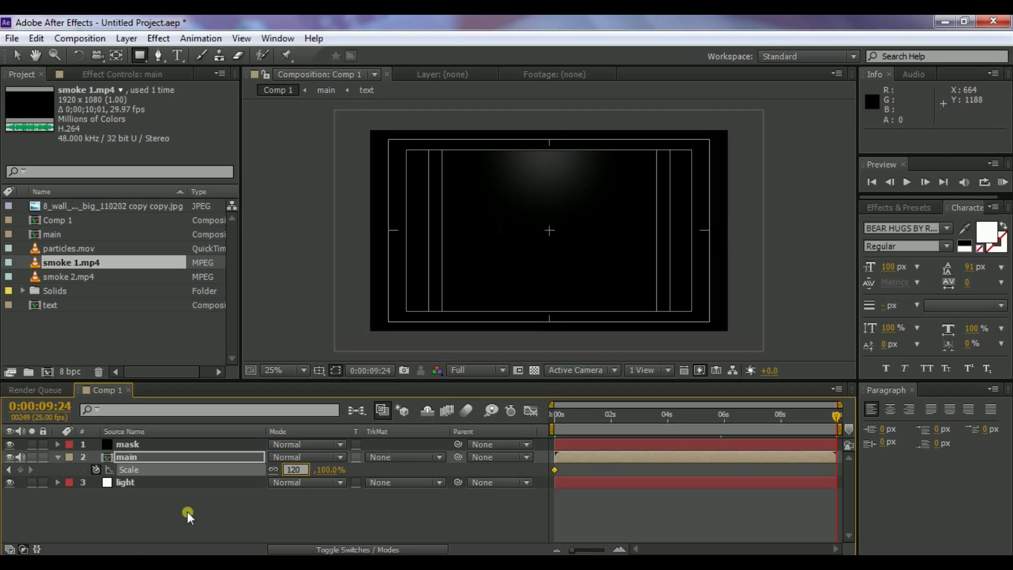
left_click(55, 458)
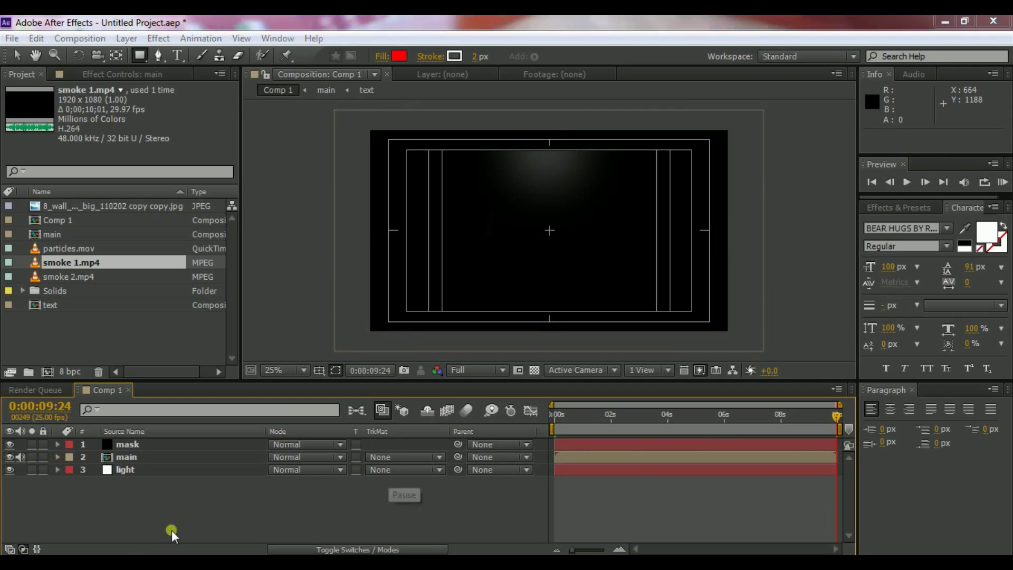
Place smoke 2.mp4 between main and light and set its blend mode to Screen
left_click(128, 457)
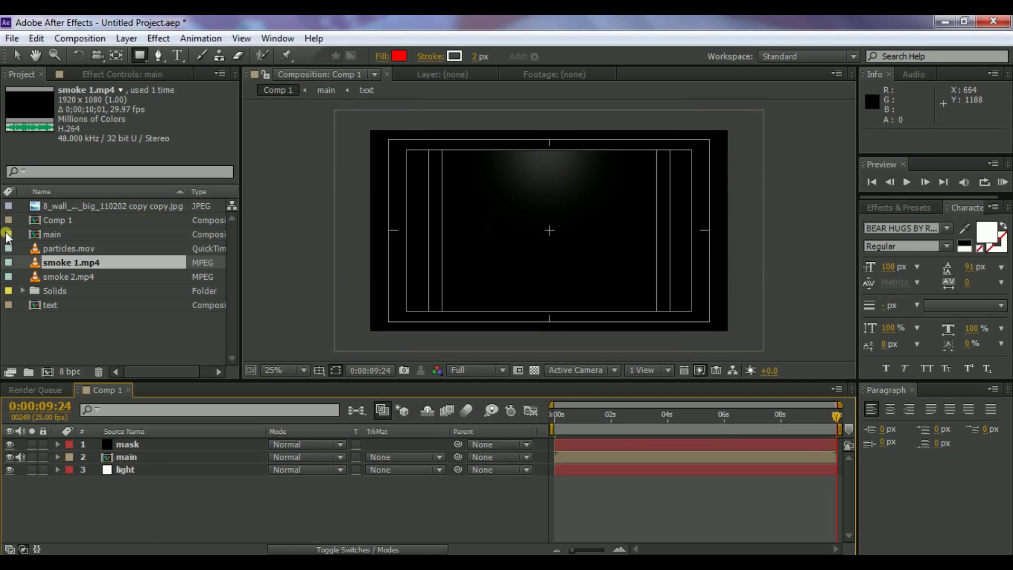
left_click(84, 249)
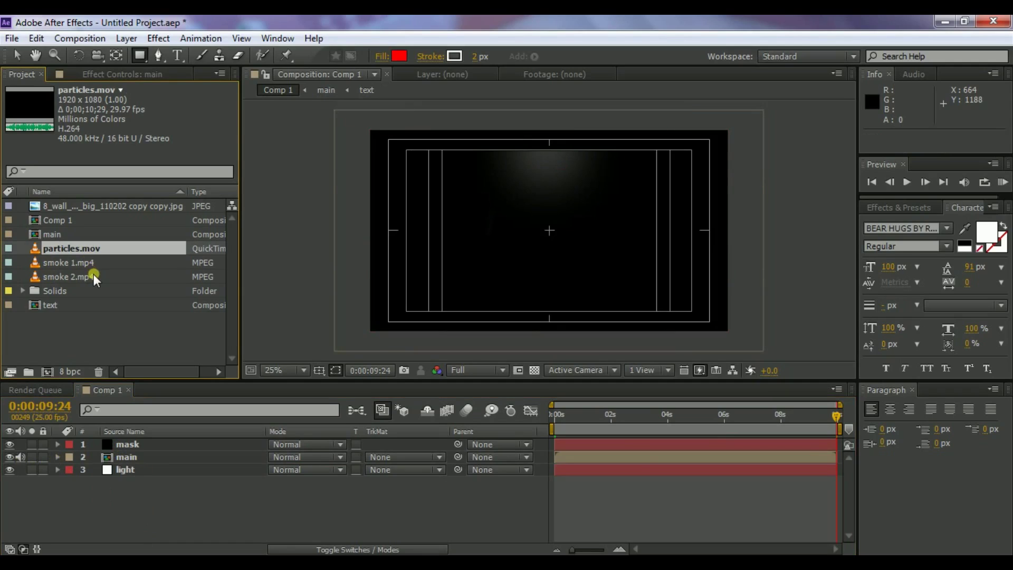
left_click(93, 276)
left_click_drag(130, 408, 139, 460)
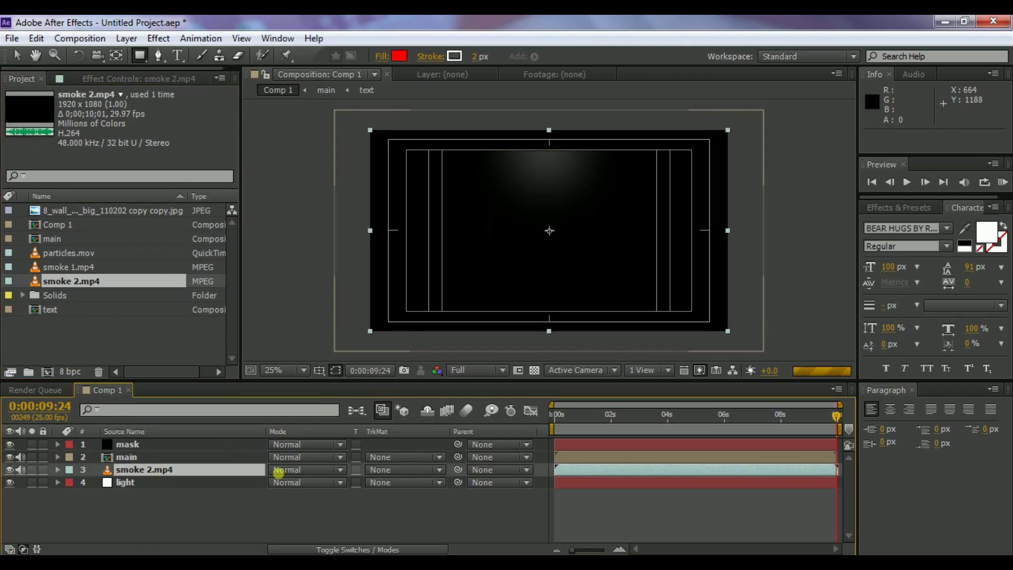
left_click(341, 469)
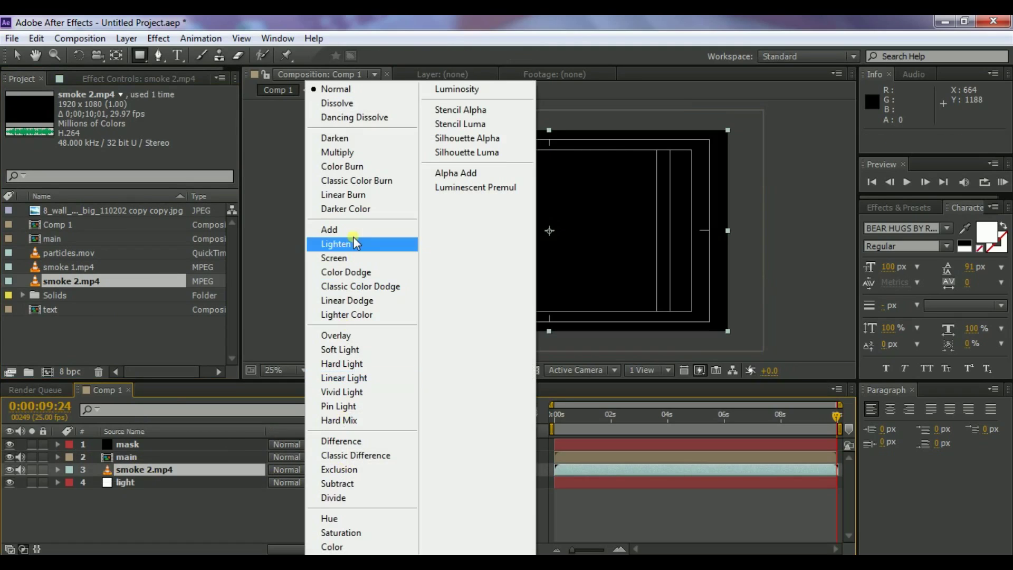
left_click(357, 258)
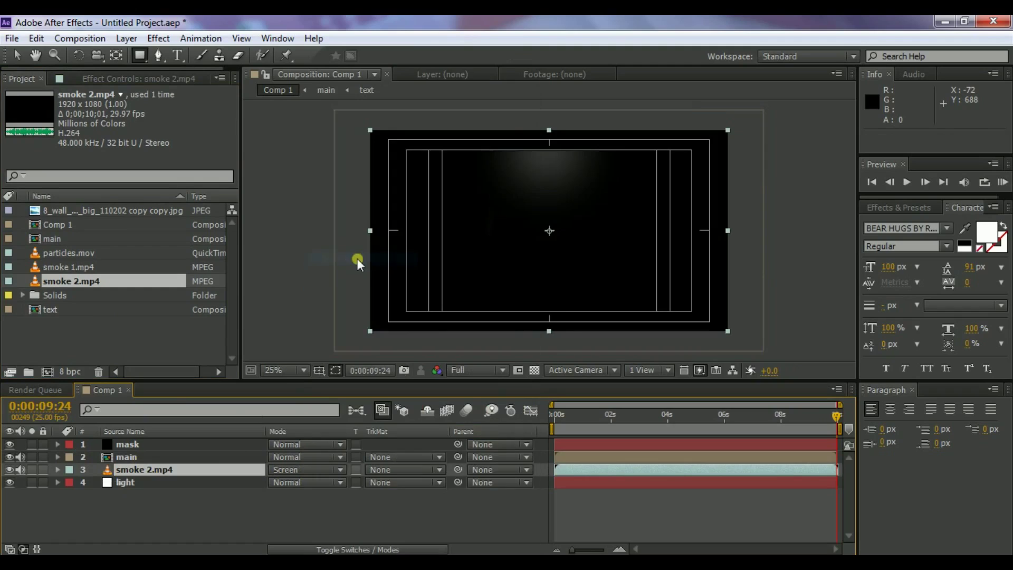
Apply a Color Correction > Curves effect to the smoke 2.mp4 layer
left_click(201, 466)
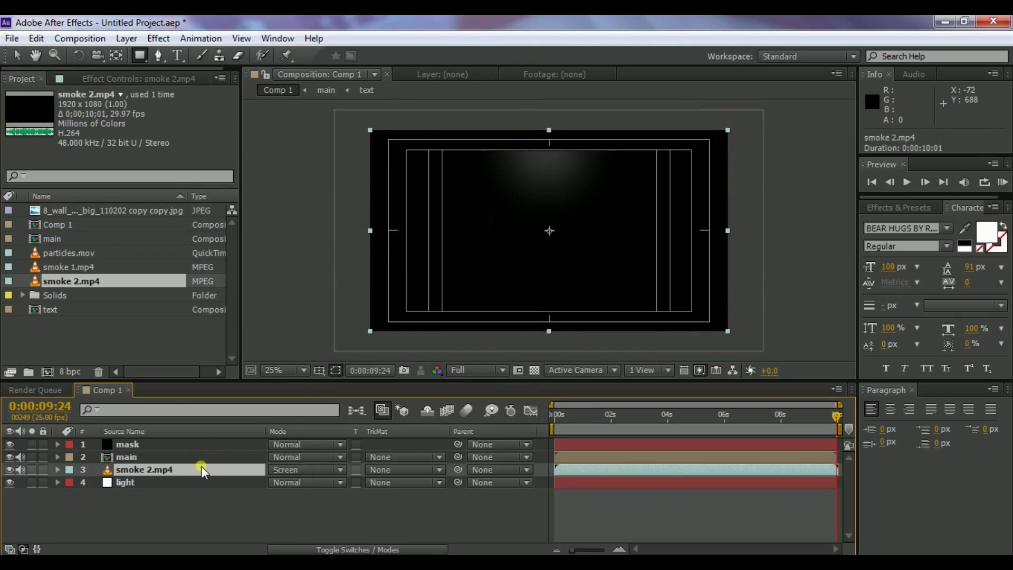
left_click(151, 39)
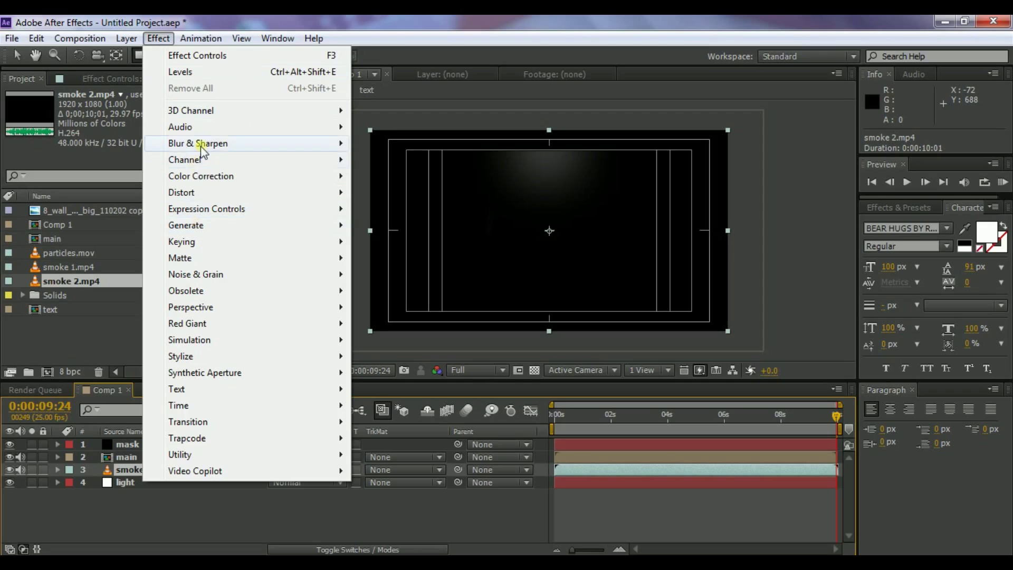
mouse_move(274, 177)
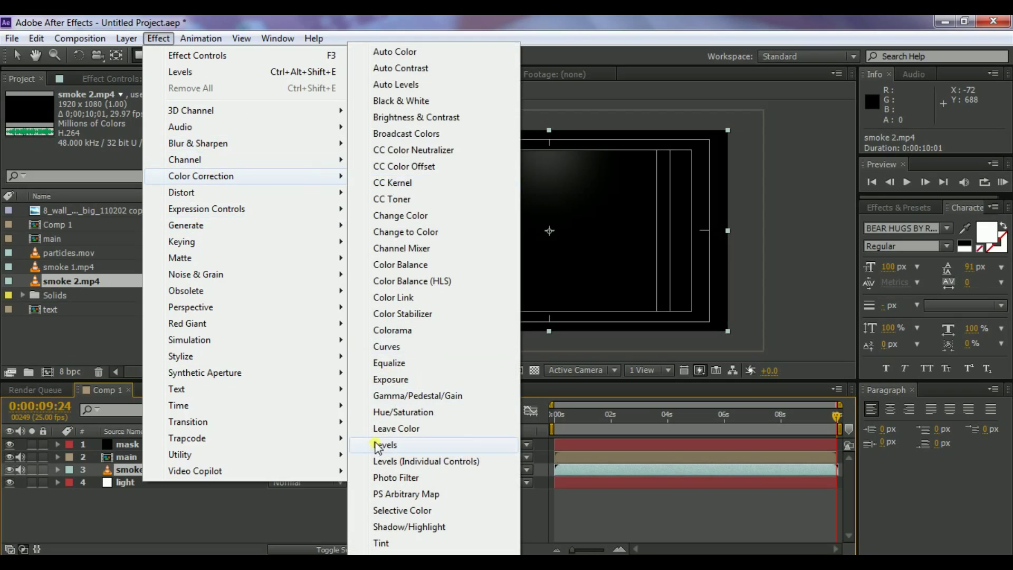
left_click(398, 348)
Drag the smoke 2.mp4 Curves top point left to brighten the smoke, checking at 0:00:04:23
key("v")
left_click(163, 141)
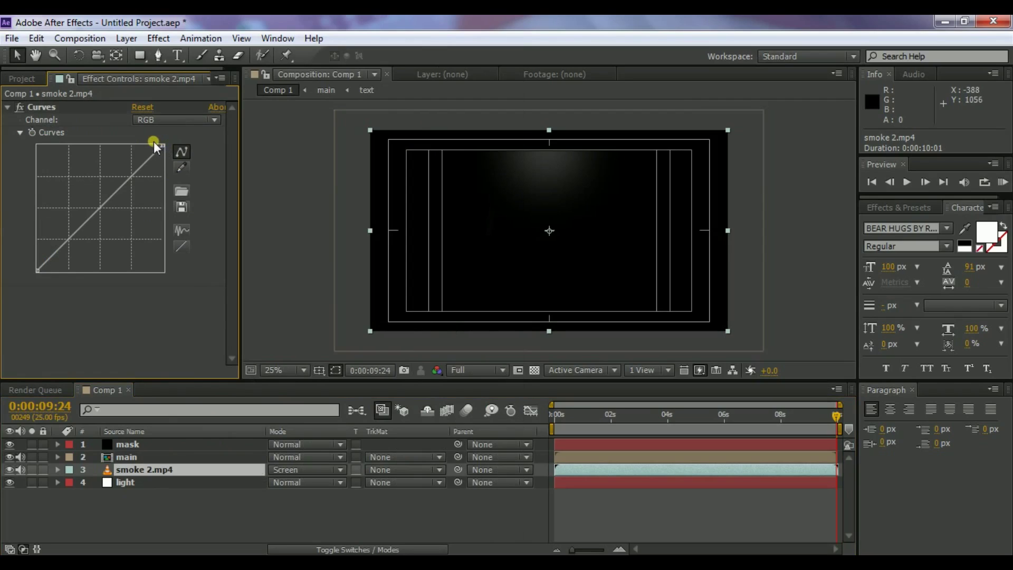
left_click_drag(162, 143, 125, 141)
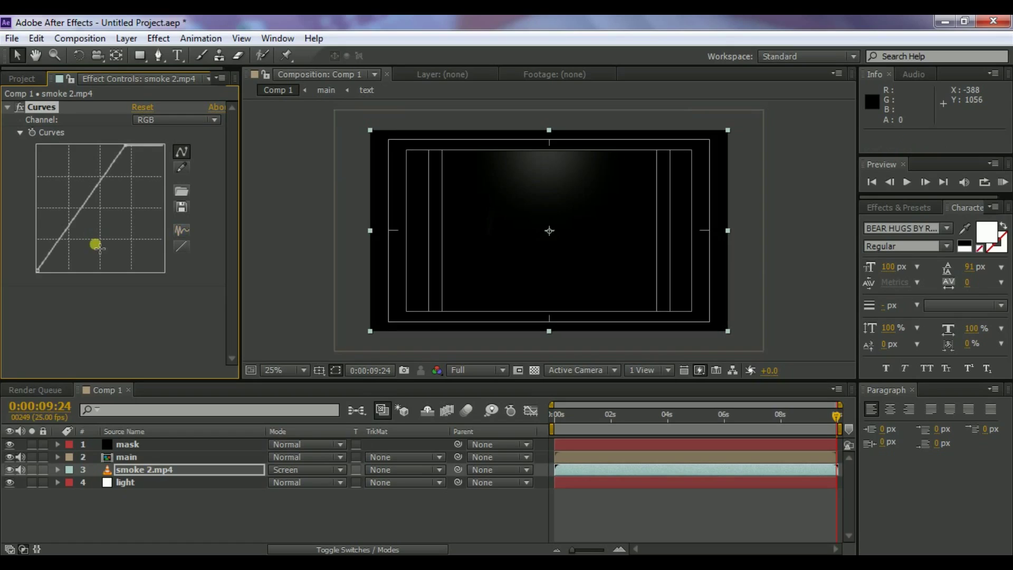
left_click(156, 501)
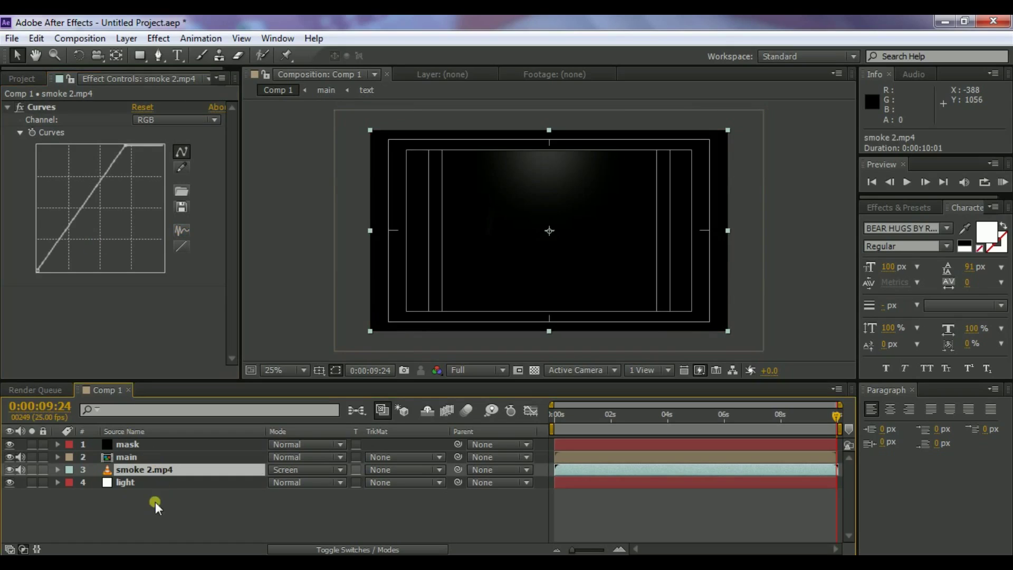
left_click(124, 513)
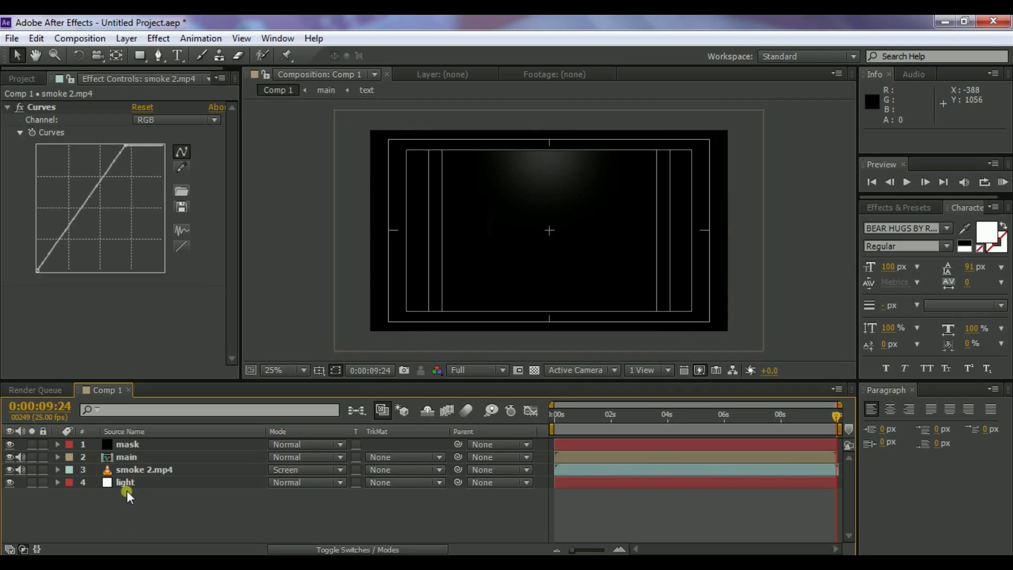
left_click_drag(122, 144, 134, 145)
left_click(694, 417)
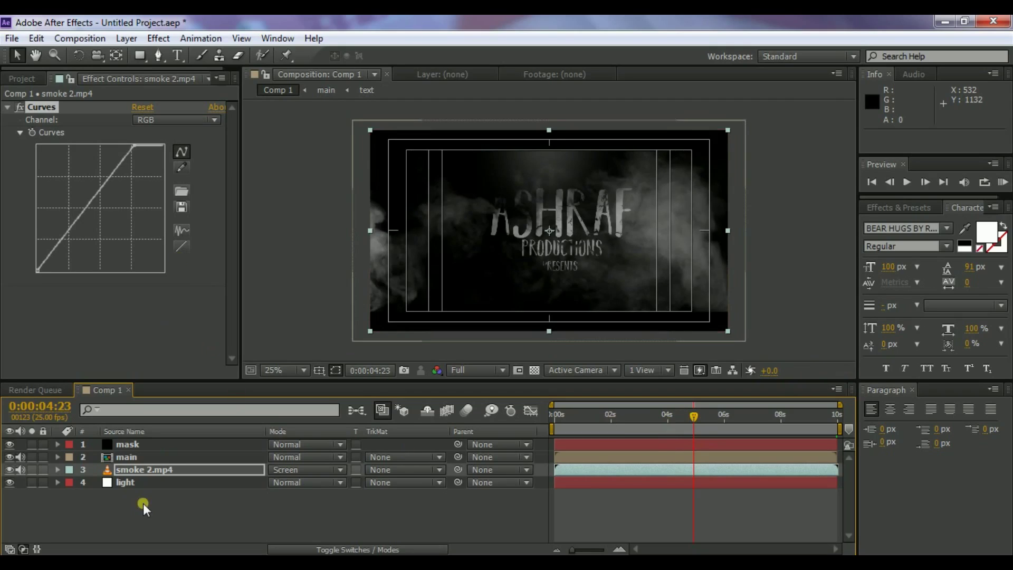
right_click(129, 520)
Add Adjustment Layer 1 with a Curves effect bowed upward to brighten everything
mouse_move(158, 362)
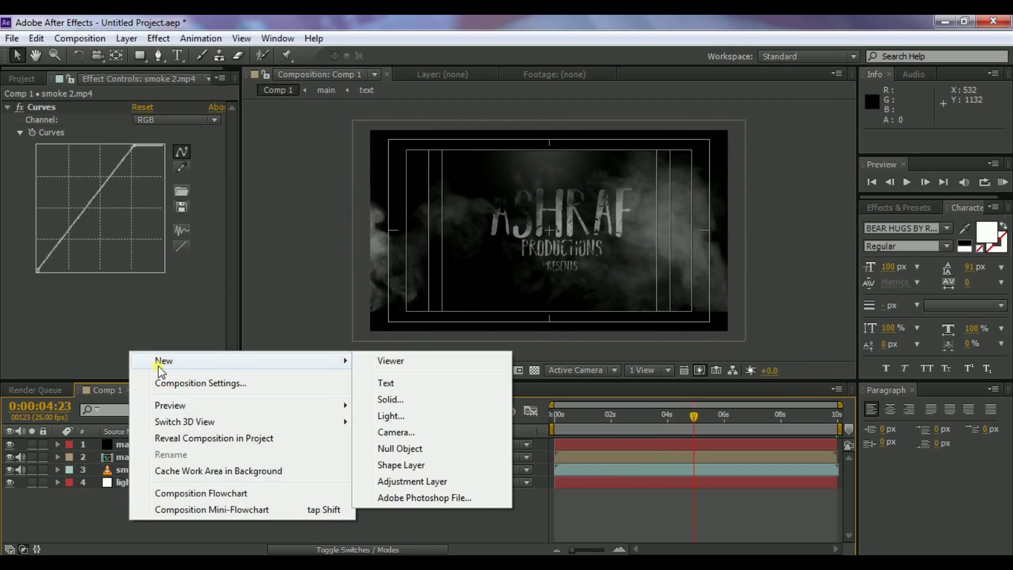
left_click(402, 481)
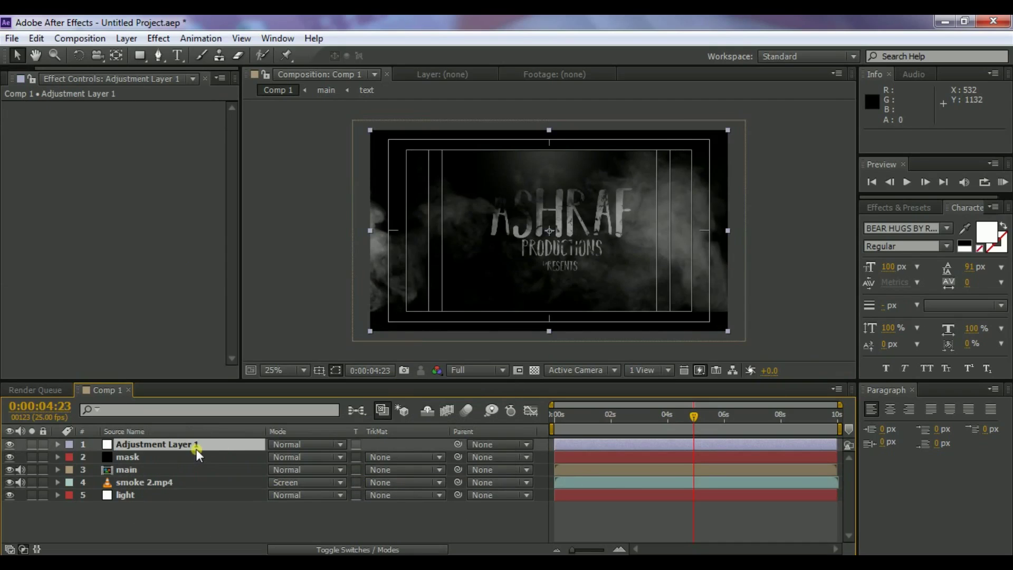
left_click(158, 38)
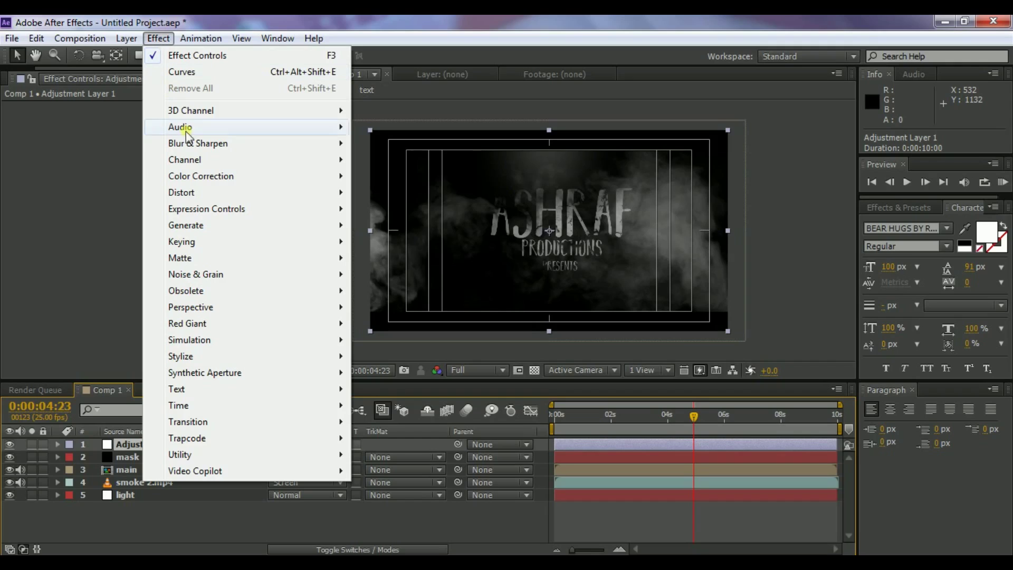
mouse_move(196, 178)
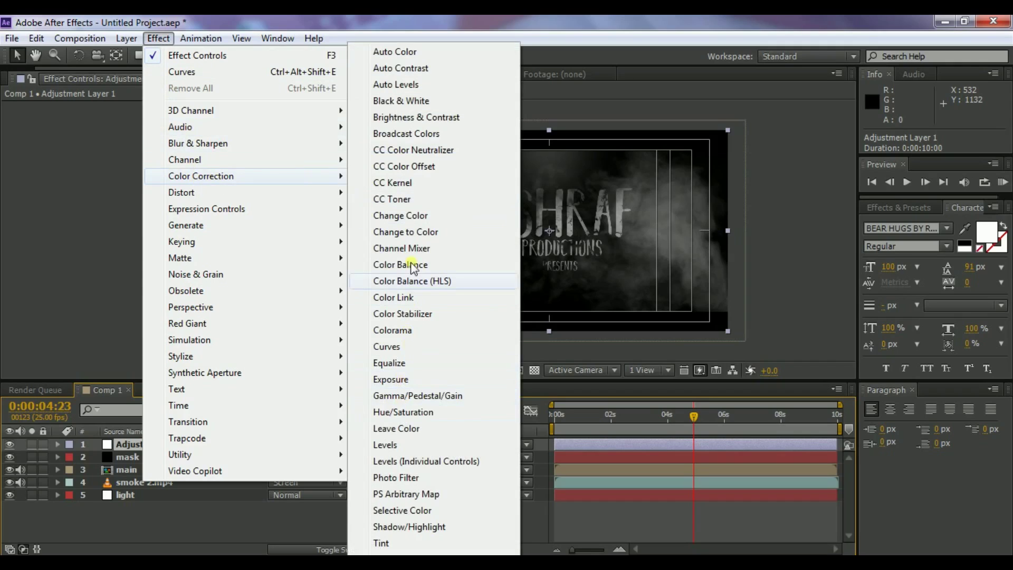
left_click(400, 346)
left_click_drag(103, 208, 88, 189)
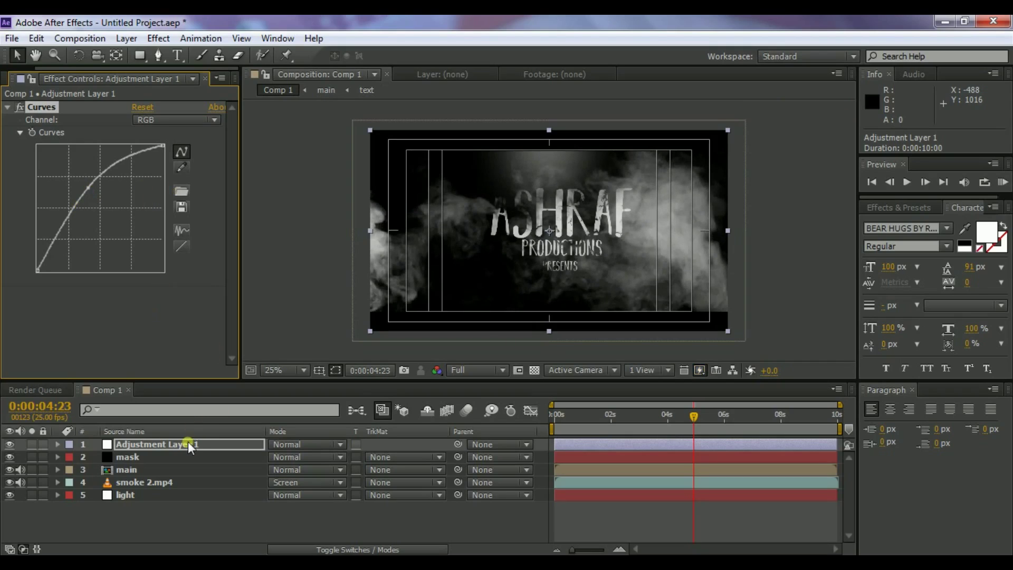
left_click(170, 443)
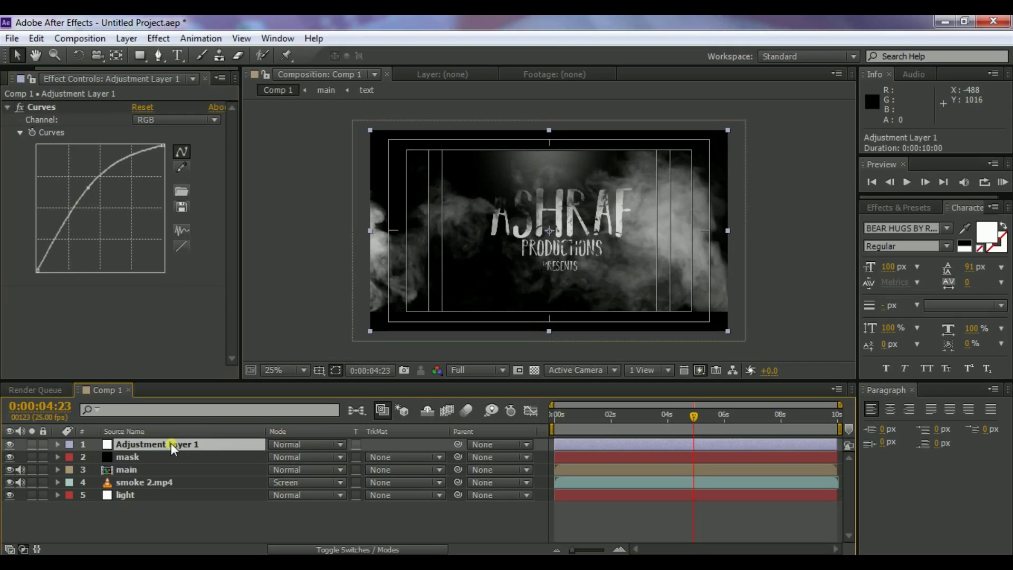
Apply Blur & Sharpen > Sharpen to Adjustment Layer 1 with Sharpen Amount 25
left_click(157, 40)
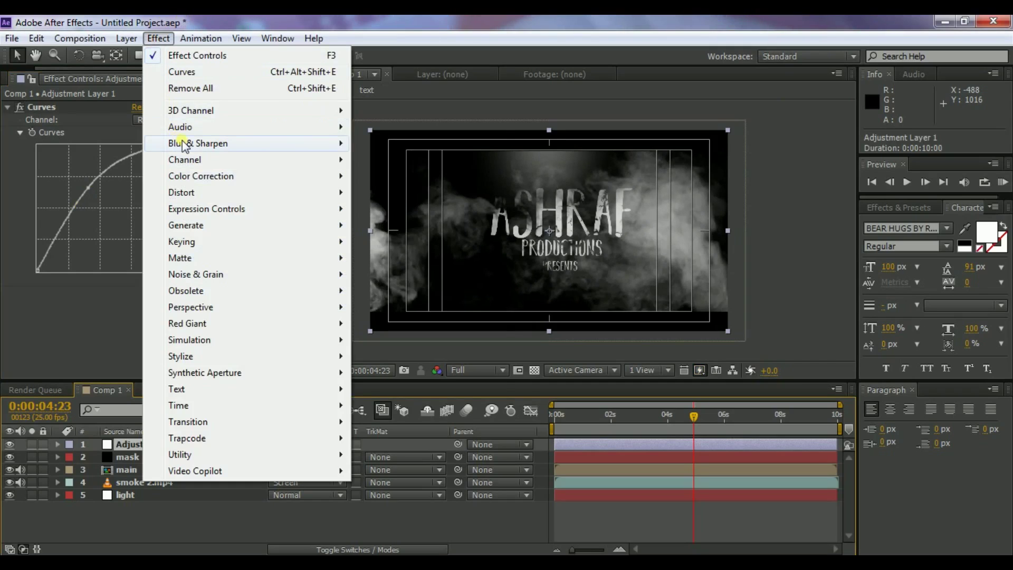
mouse_move(182, 144)
left_click(389, 373)
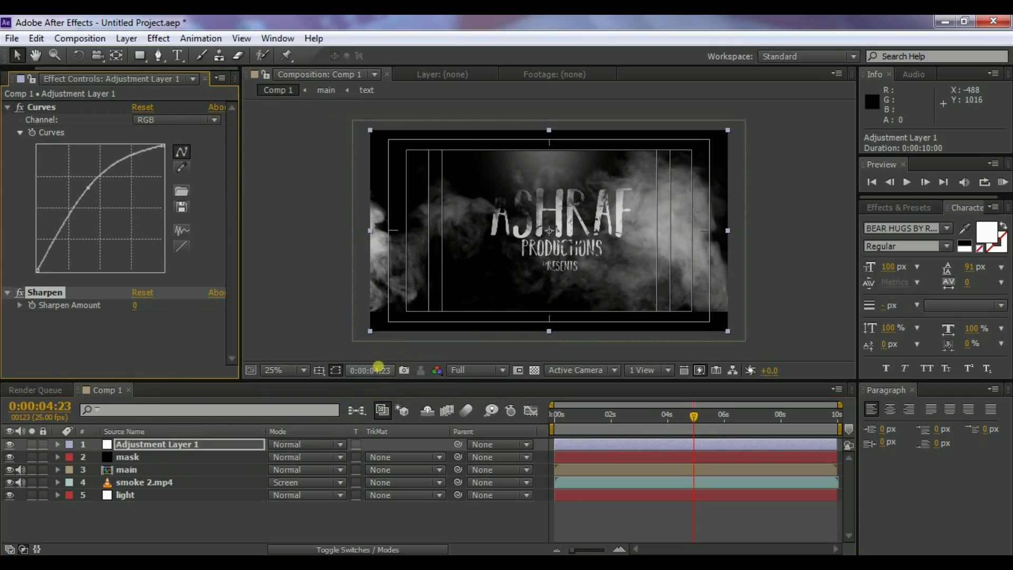
left_click(138, 306)
type("2")
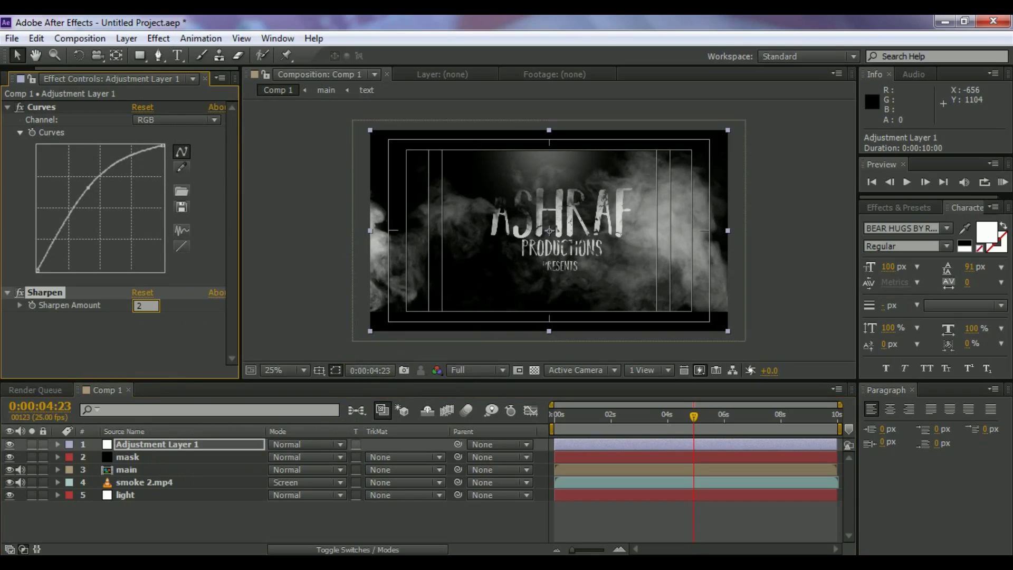
type("5")
left_click(112, 328)
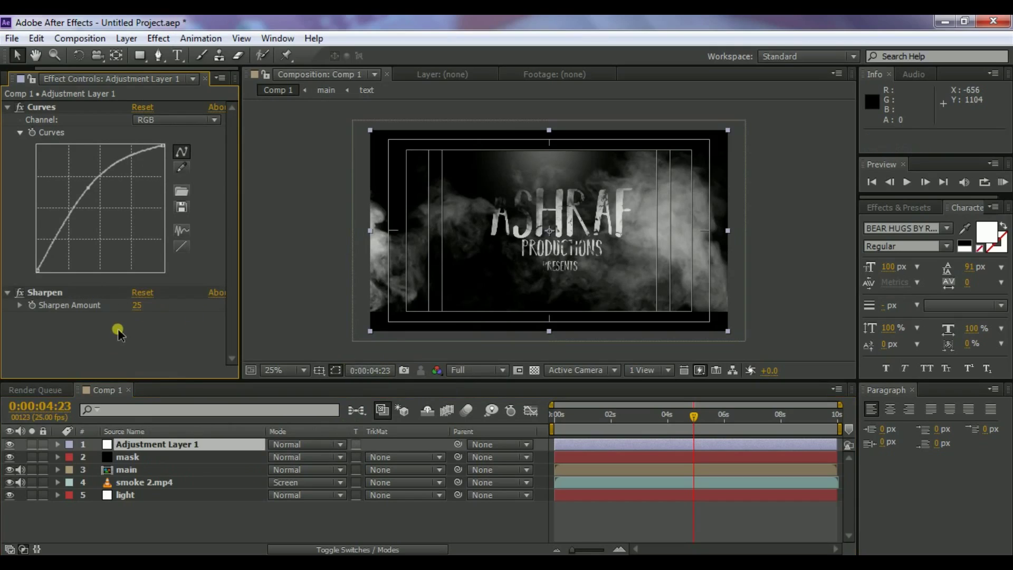
left_click(139, 443)
left_click(160, 39)
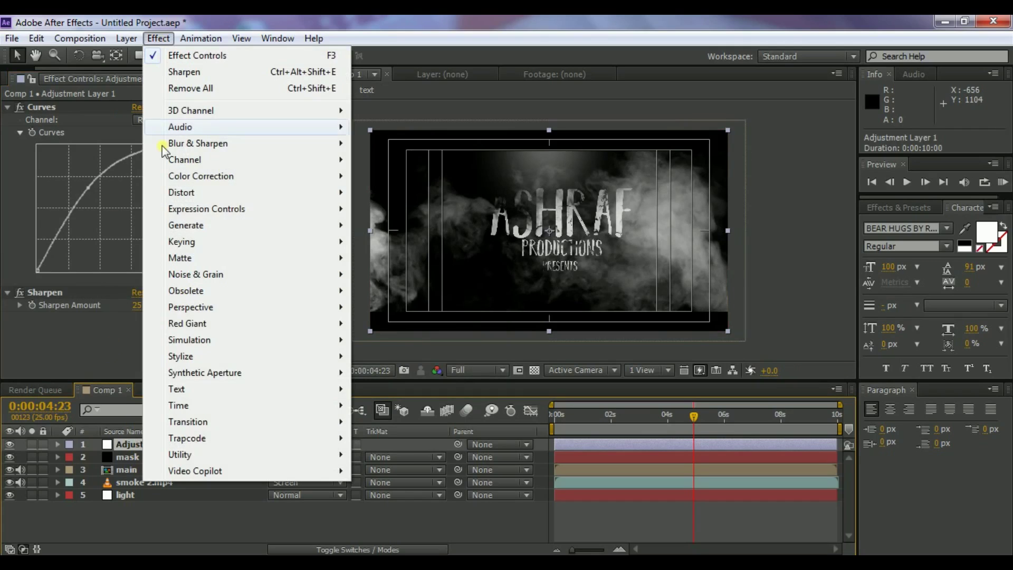
Apply Fast Blur to Adjustment Layer 1, move it below the mask layer, and set Blurriness to 50
mouse_move(188, 181)
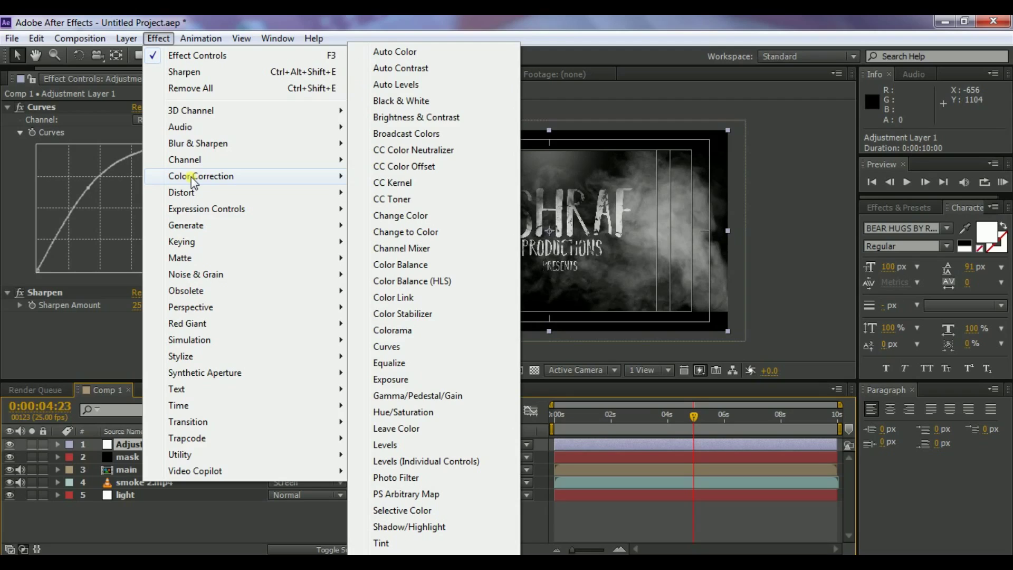
mouse_move(219, 143)
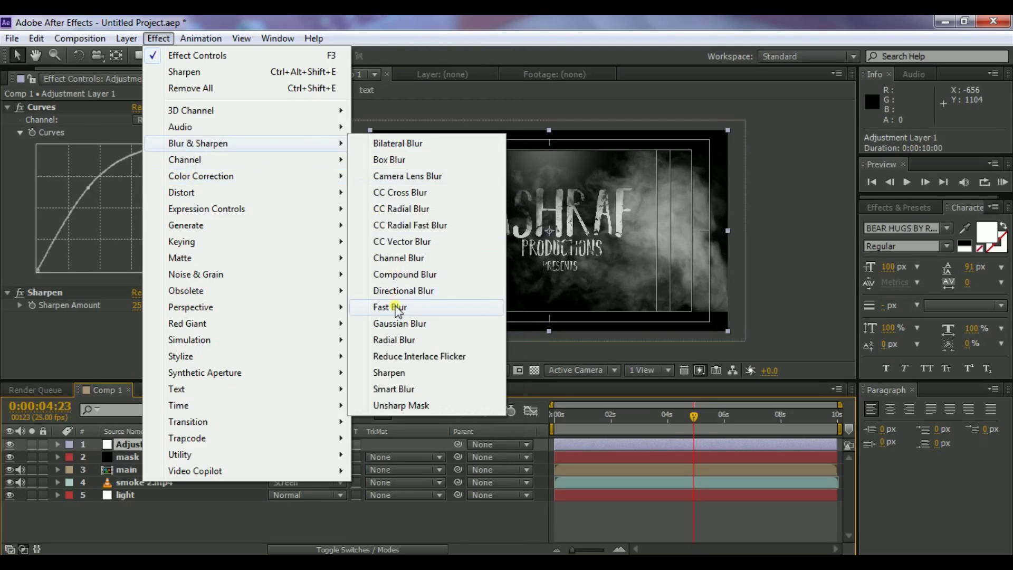
left_click(393, 307)
left_click_drag(155, 446, 154, 462)
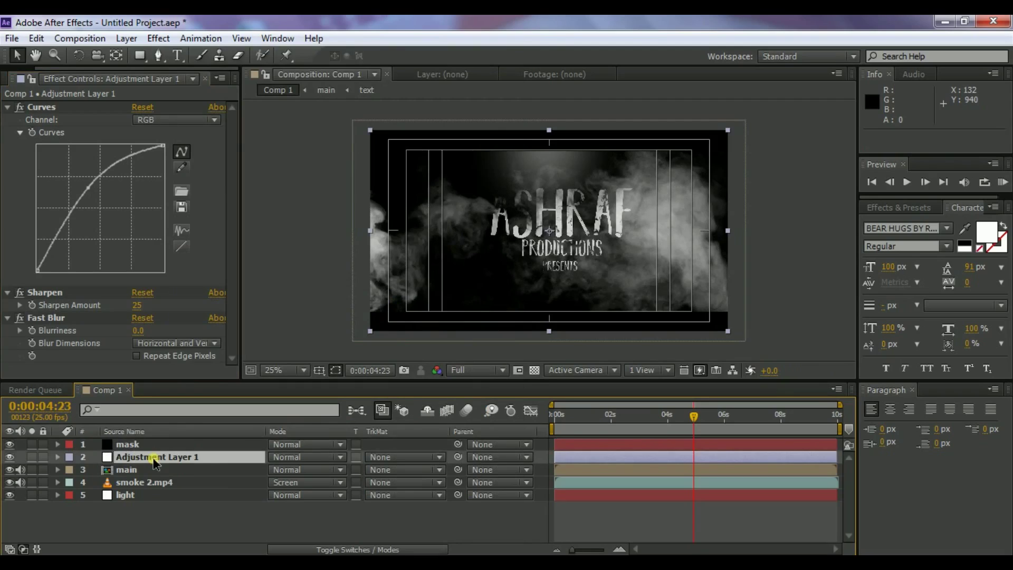
left_click(139, 332)
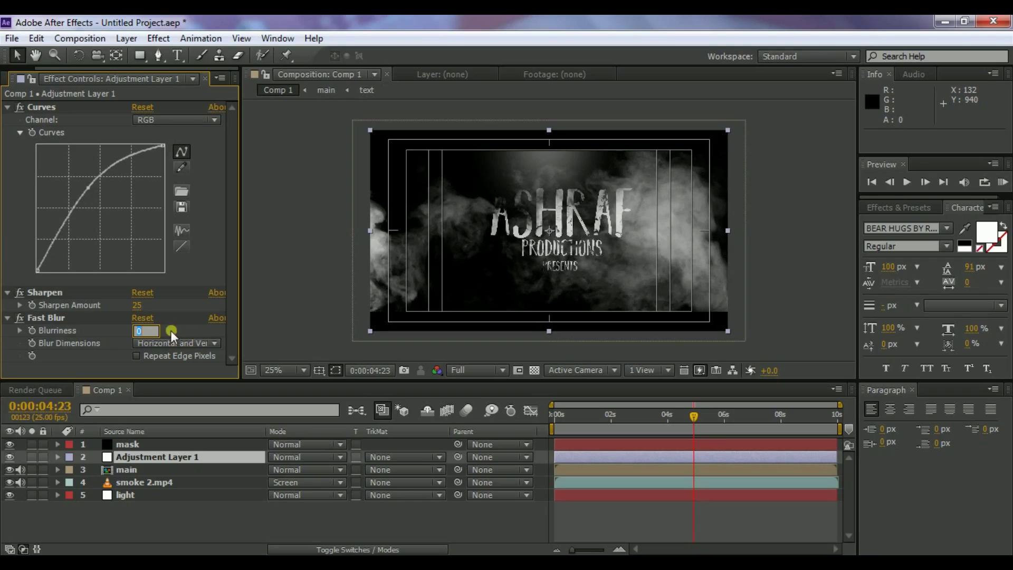
type("50")
left_click(161, 404)
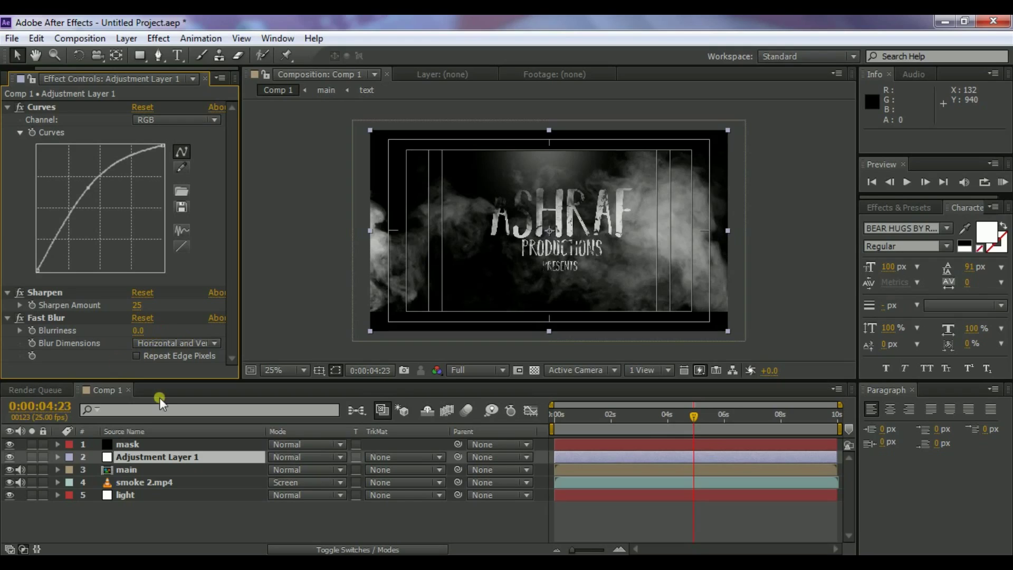
Keyframe Blurriness at 50 on the first frame, falling to 0 at frame 13
left_click(691, 416)
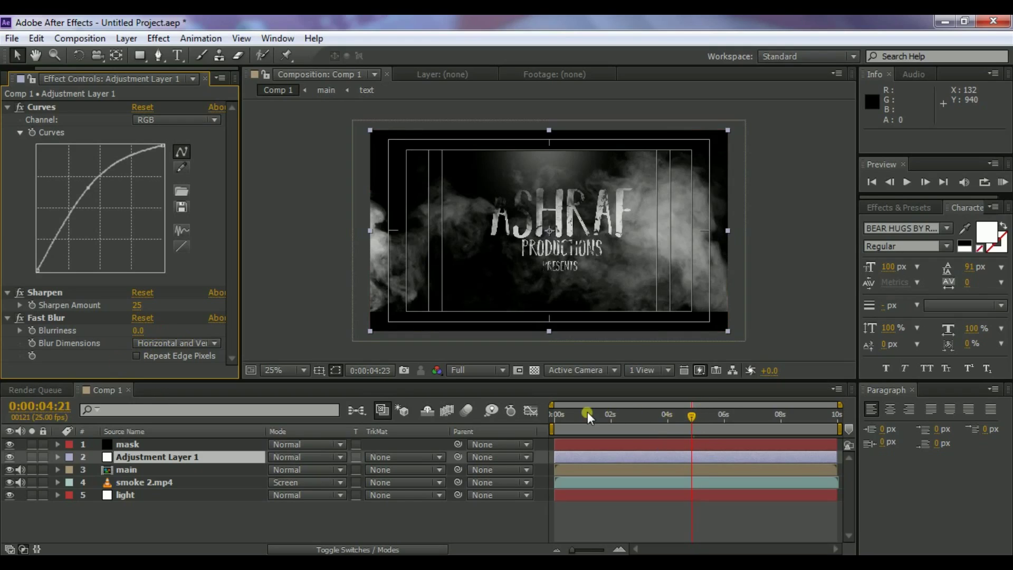
left_click(555, 414)
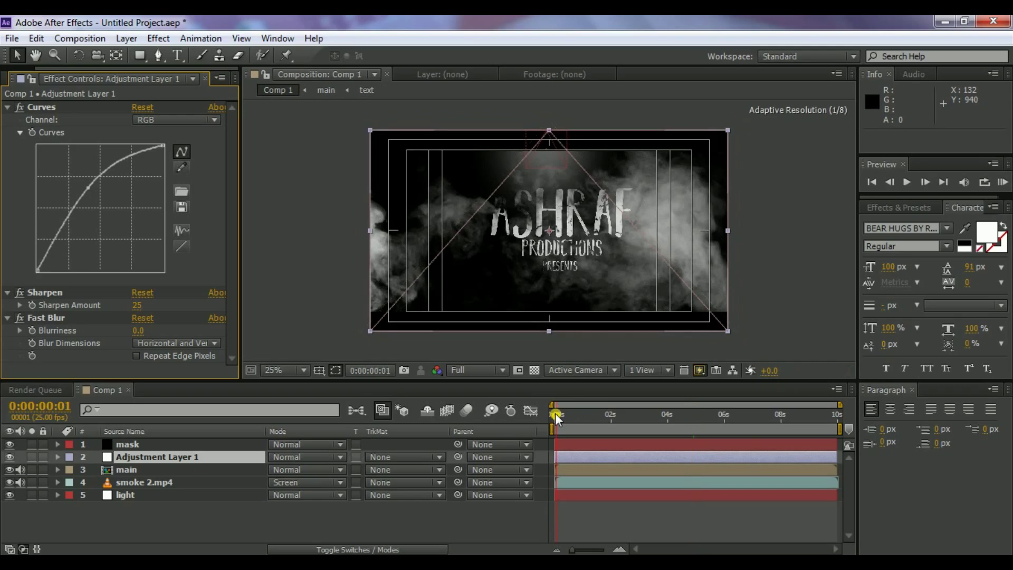
left_click(138, 331)
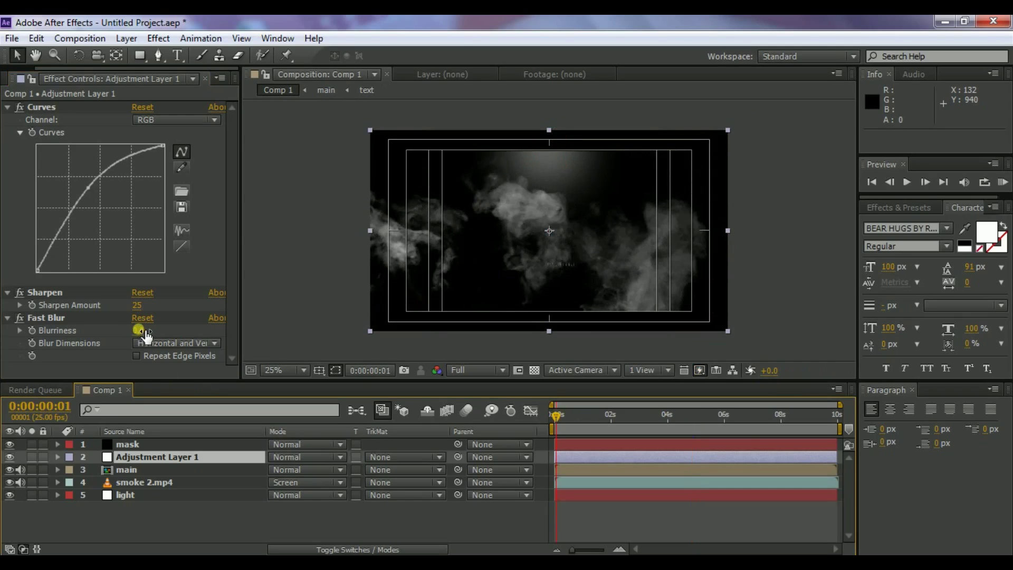
left_click(22, 332)
left_click(135, 331)
type("50")
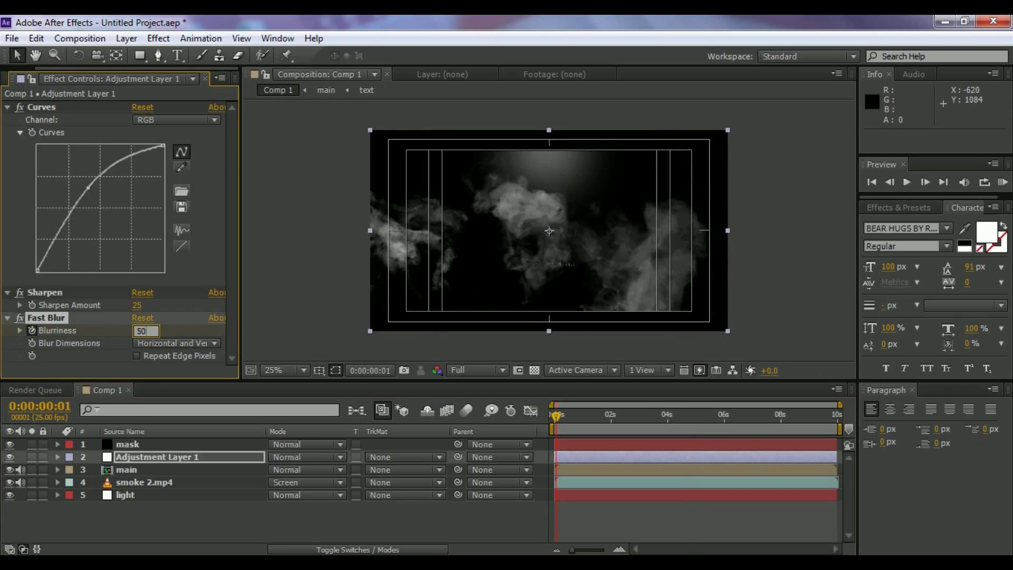
left_click(570, 415)
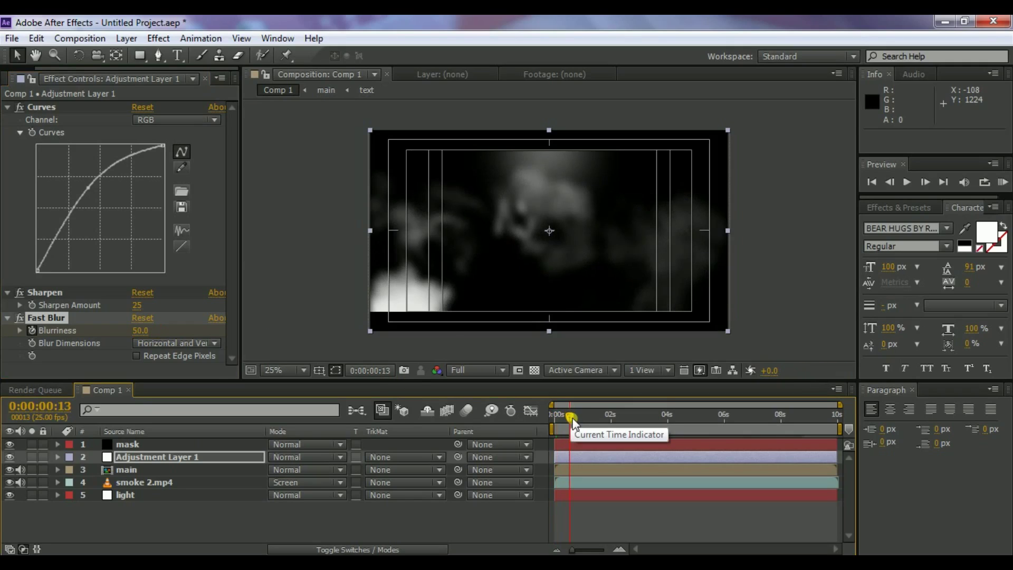
left_click_drag(139, 330, 19, 330)
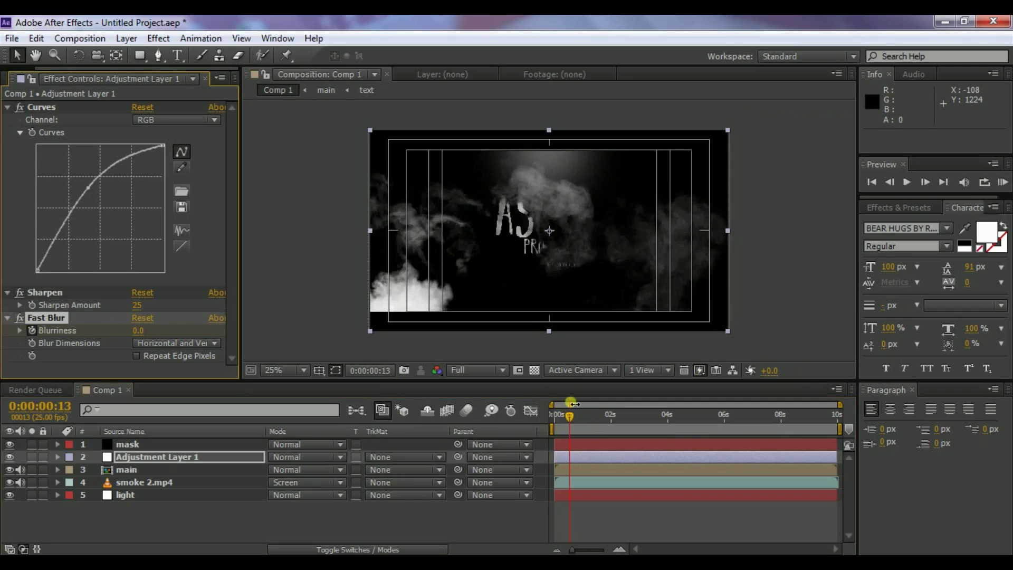
Check the blur around frames 13–14 and deselect the adjustment layer
left_click(568, 416)
left_click_drag(561, 414, 569, 416)
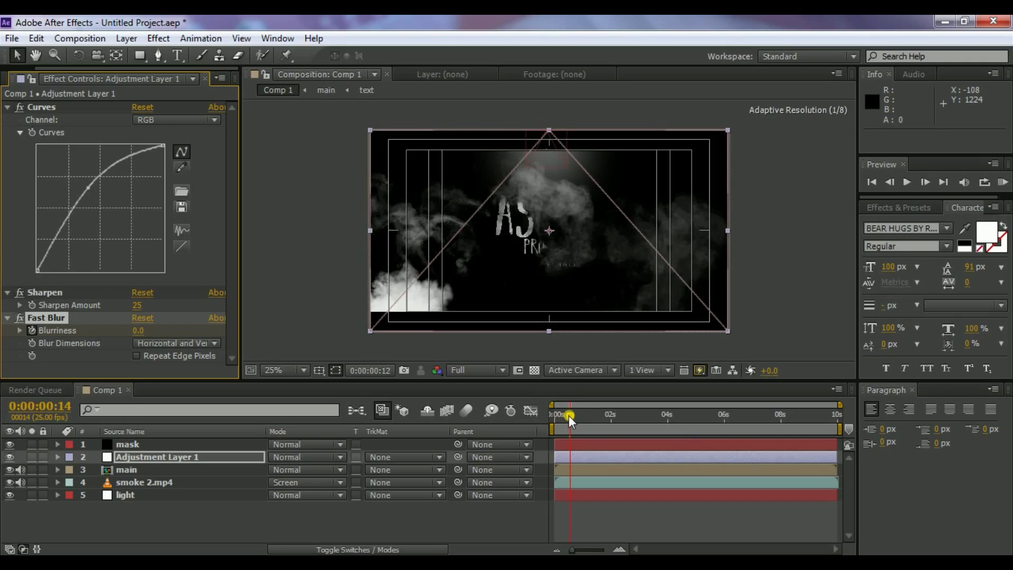
left_click(175, 521)
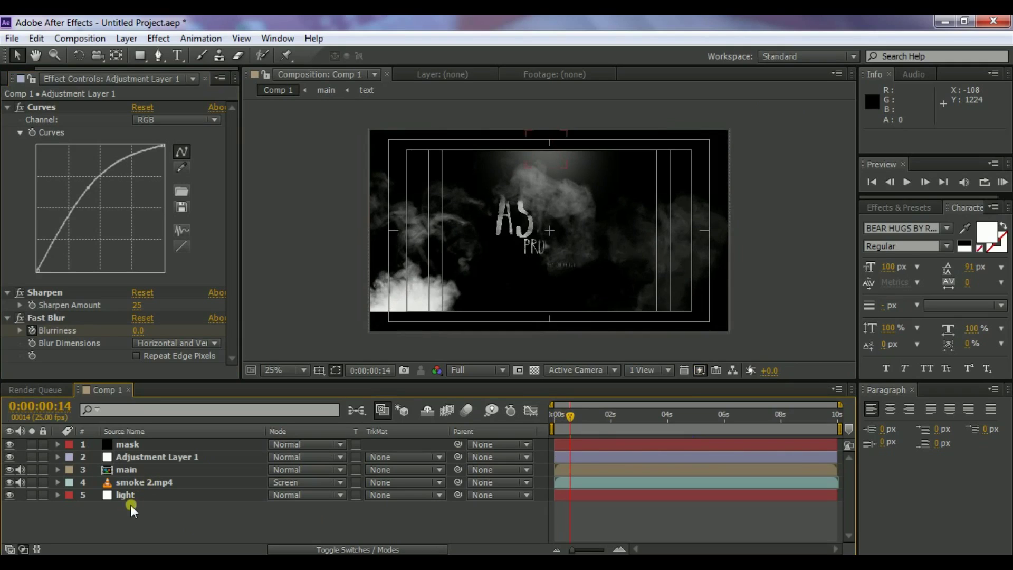
left_click(14, 79)
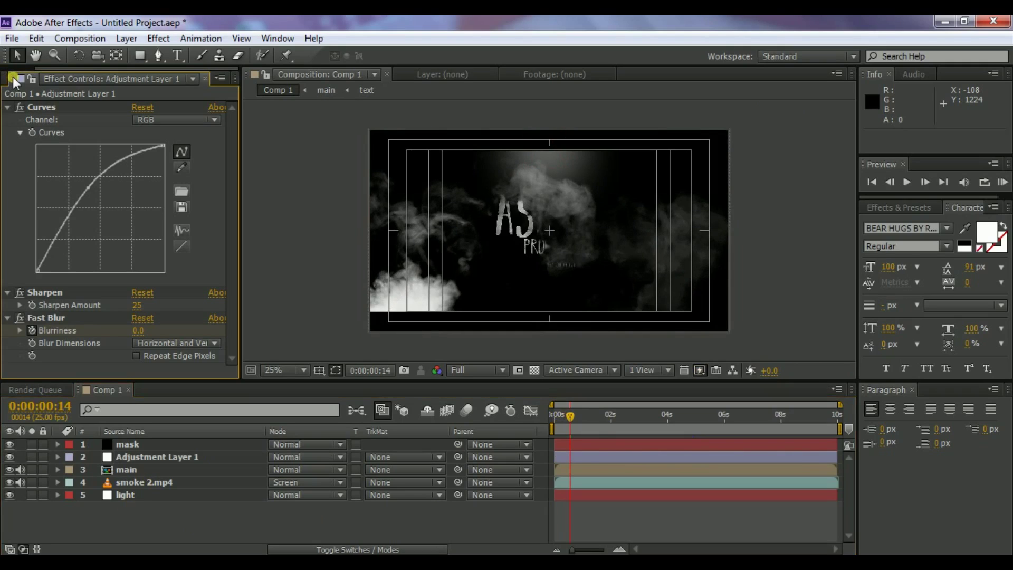
Drag particles.mov from the Project panel into Comp 1 above the main layer
left_click(14, 79)
left_click(90, 252)
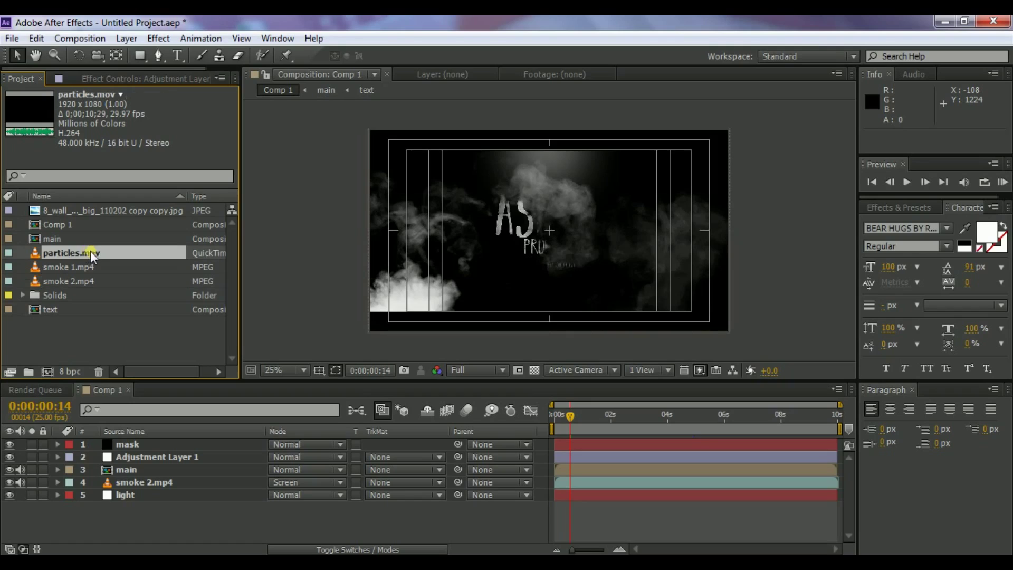
left_click_drag(138, 429, 150, 464)
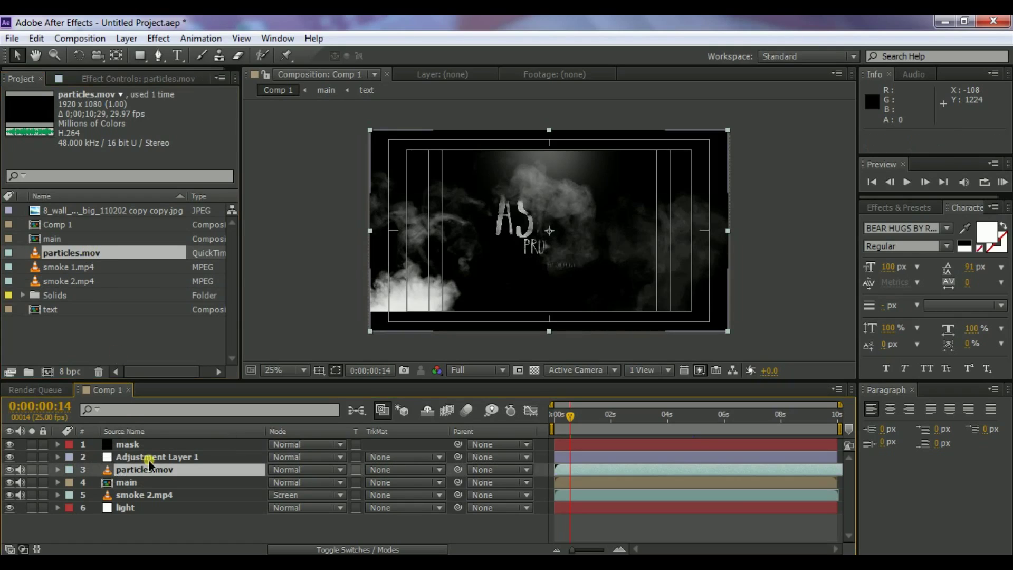
Set particles.mov to Screen blend mode, then select all six layers
left_click(341, 470)
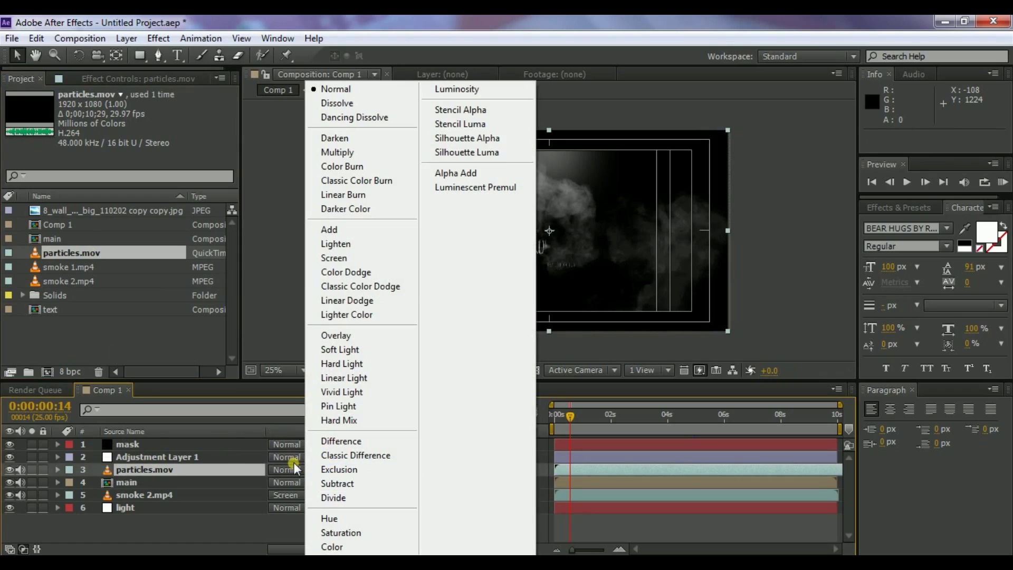
left_click(346, 261)
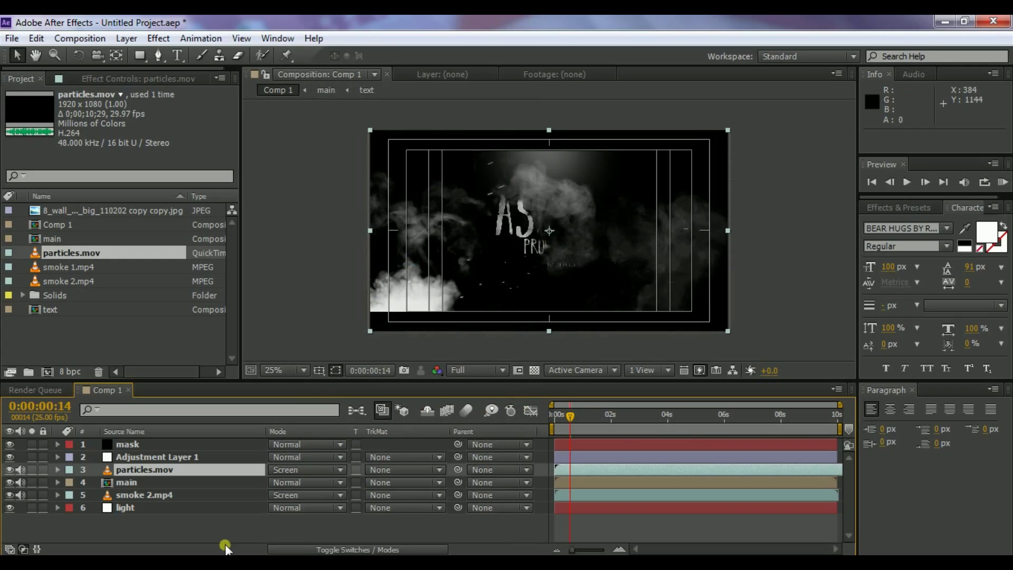
left_click(205, 533)
left_click_drag(196, 531, 225, 443)
Pre-compose the six selected layers into a new composition named 'final'
right_click(194, 509)
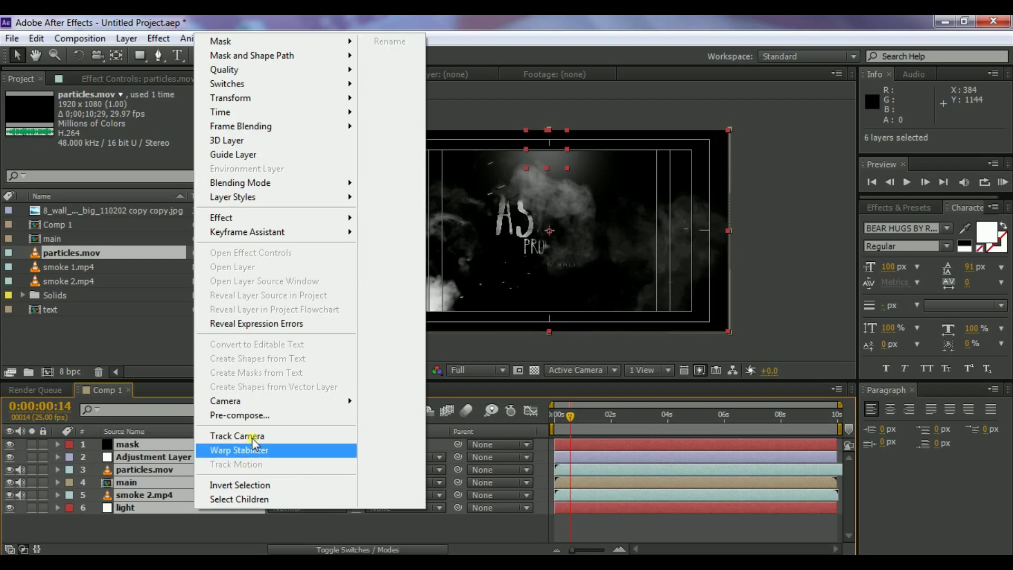
left_click(242, 415)
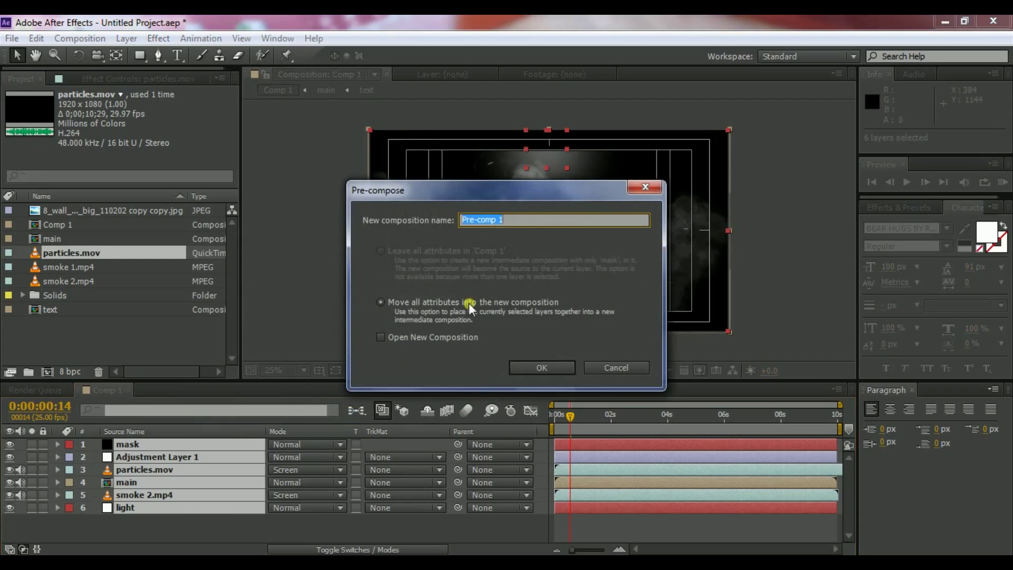
type("final")
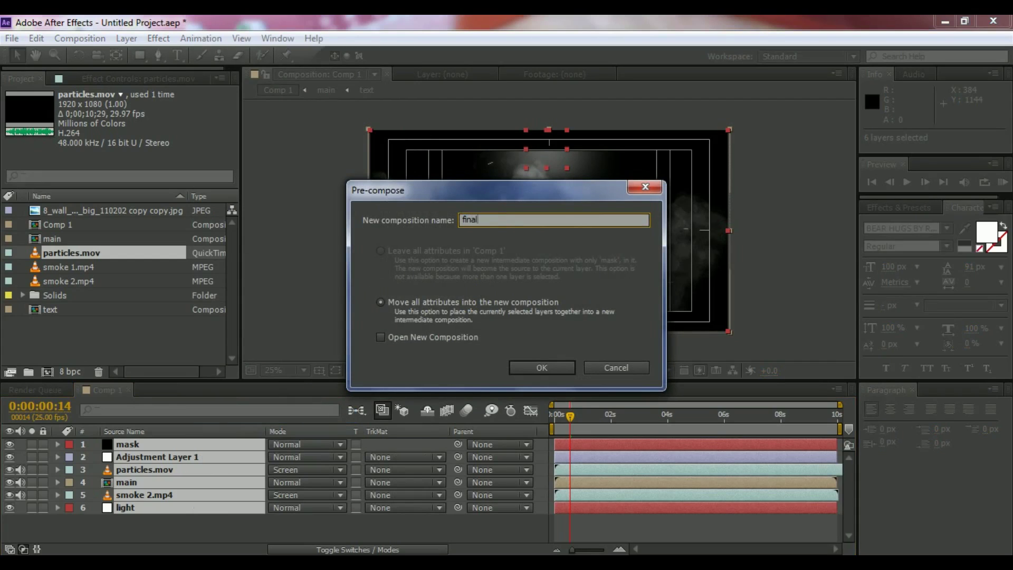
left_click(552, 366)
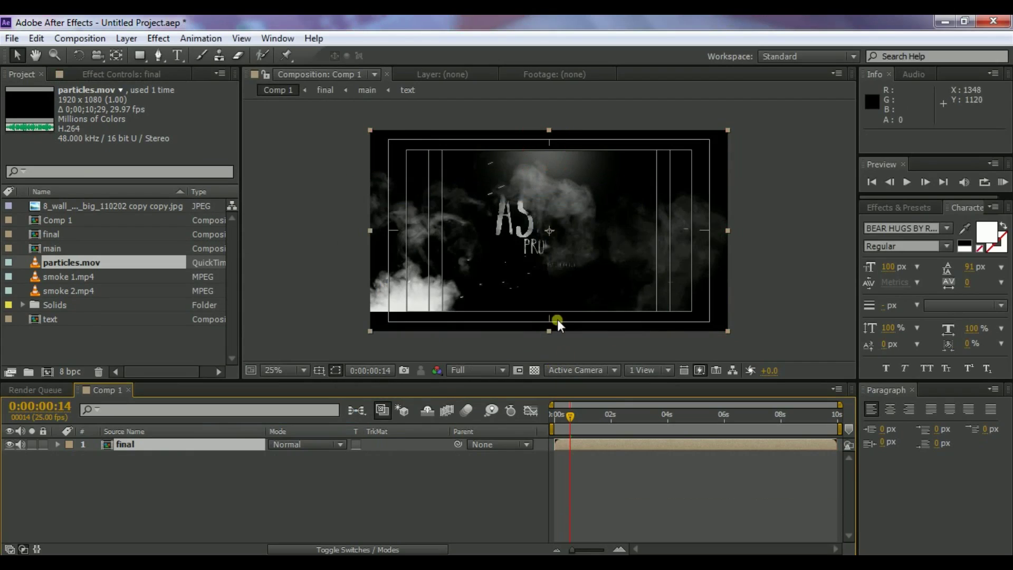
Keyframe the final layer's Opacity at 100% at 9:07 and 0% at the composition's end
left_click(712, 445)
left_click(818, 415)
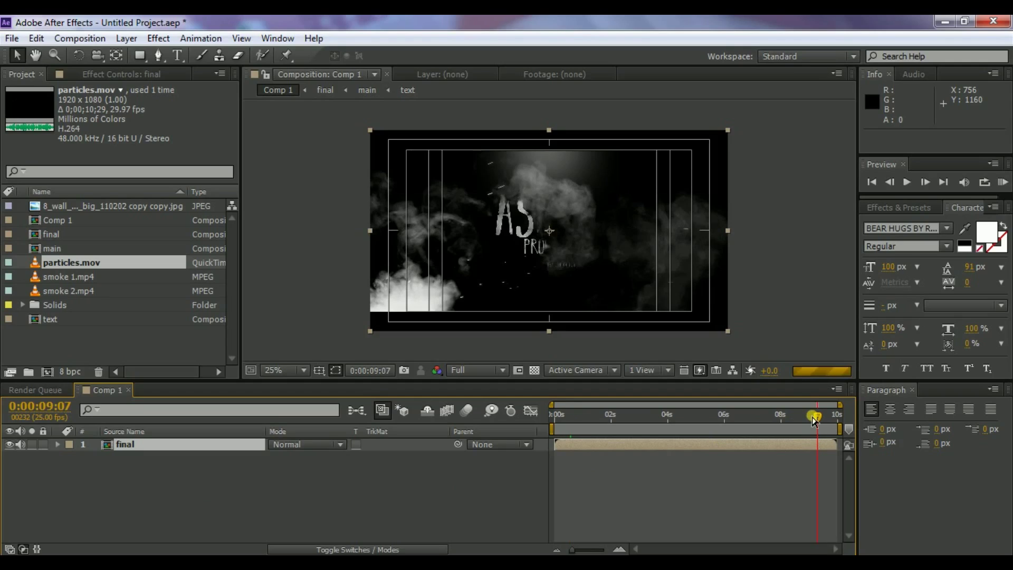
left_click(226, 446)
key("t")
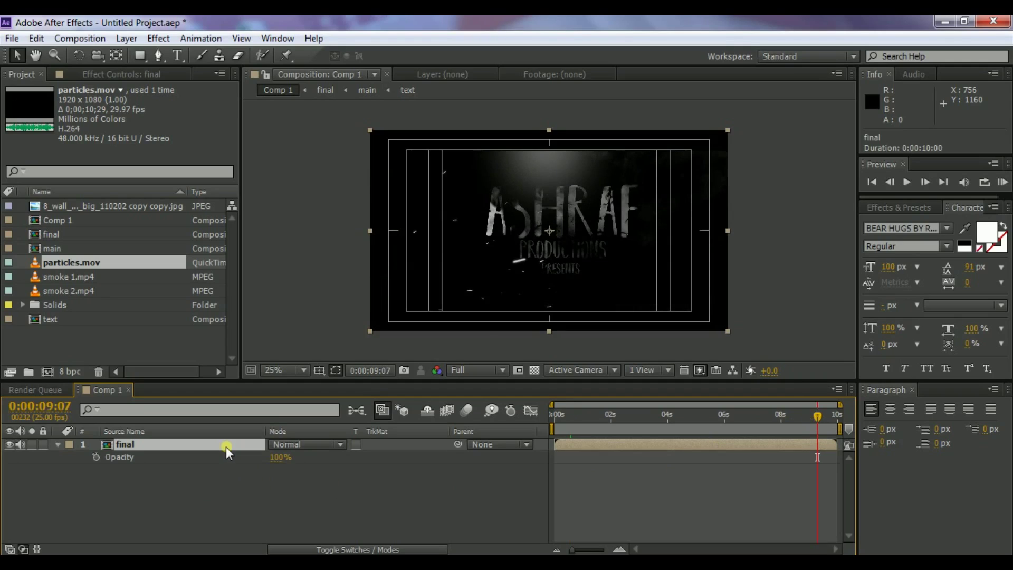
left_click(96, 456)
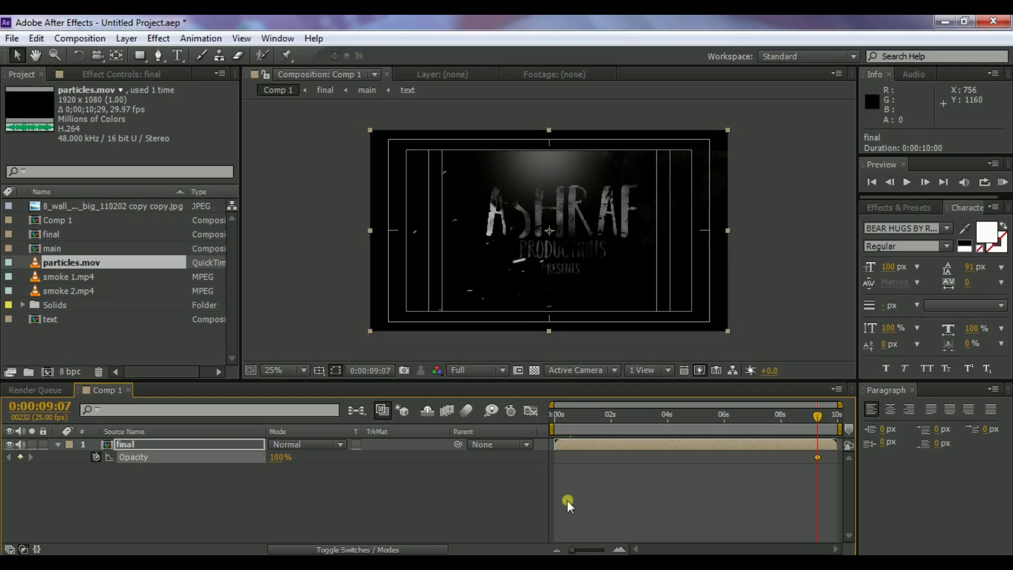
left_click_drag(818, 416, 844, 417)
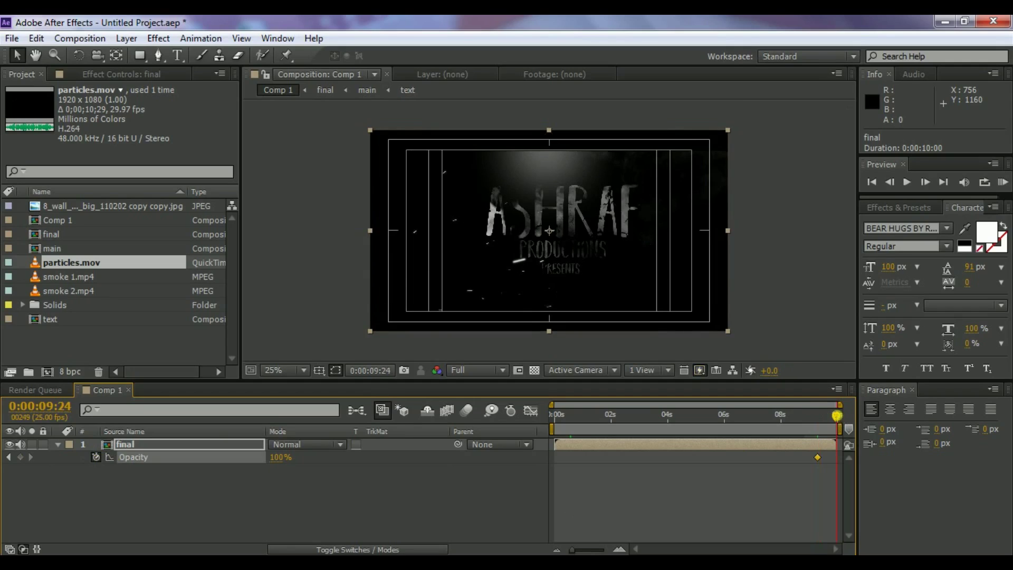
left_click(275, 458)
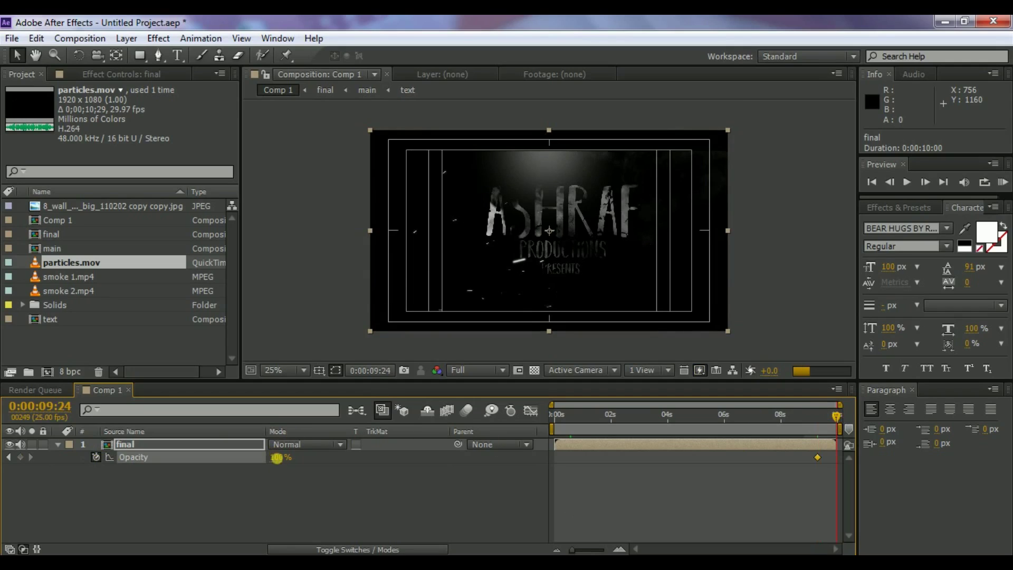
type("0")
key("Return")
left_click_drag(274, 460, 153, 461)
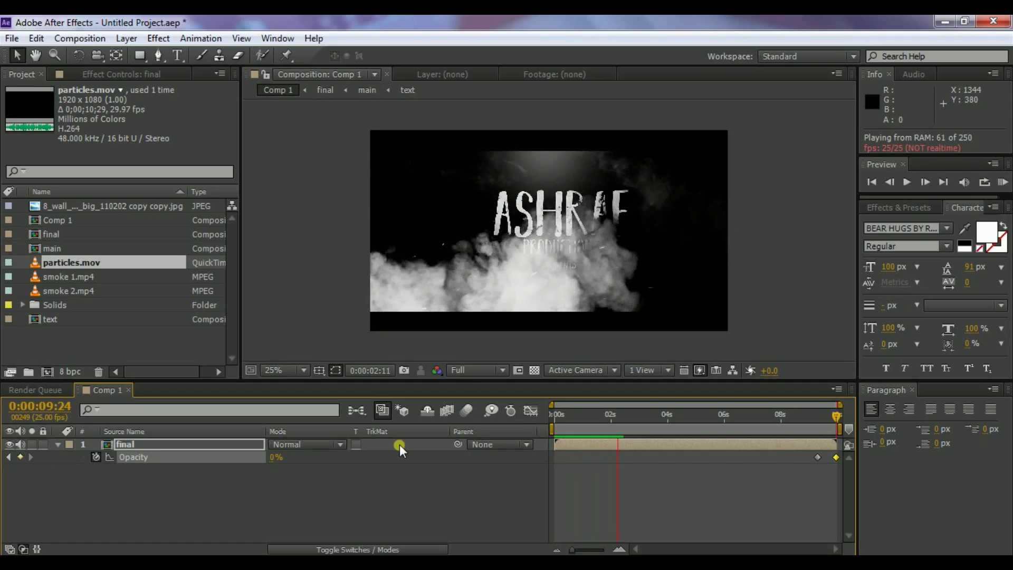
Stop the preview, collapse the final layer, undo the last change, and return to 1:16
key("space")
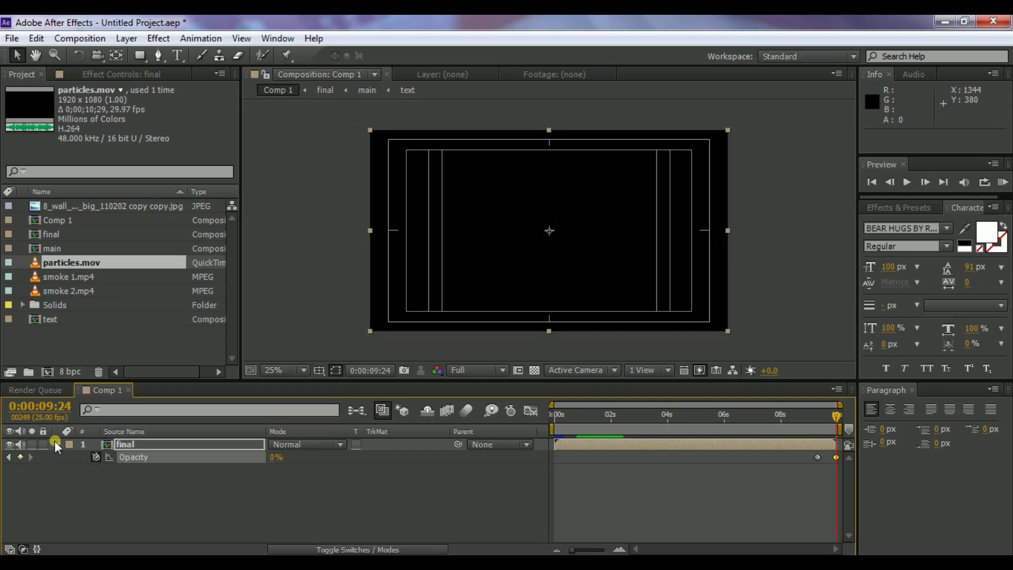
left_click(56, 443)
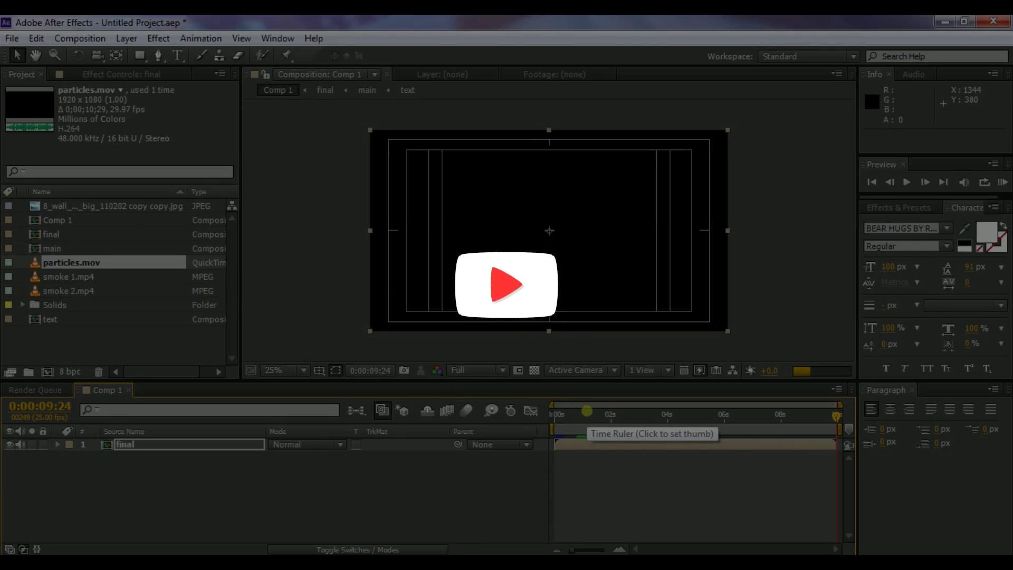
key("ctrl+z")
left_click(601, 416)
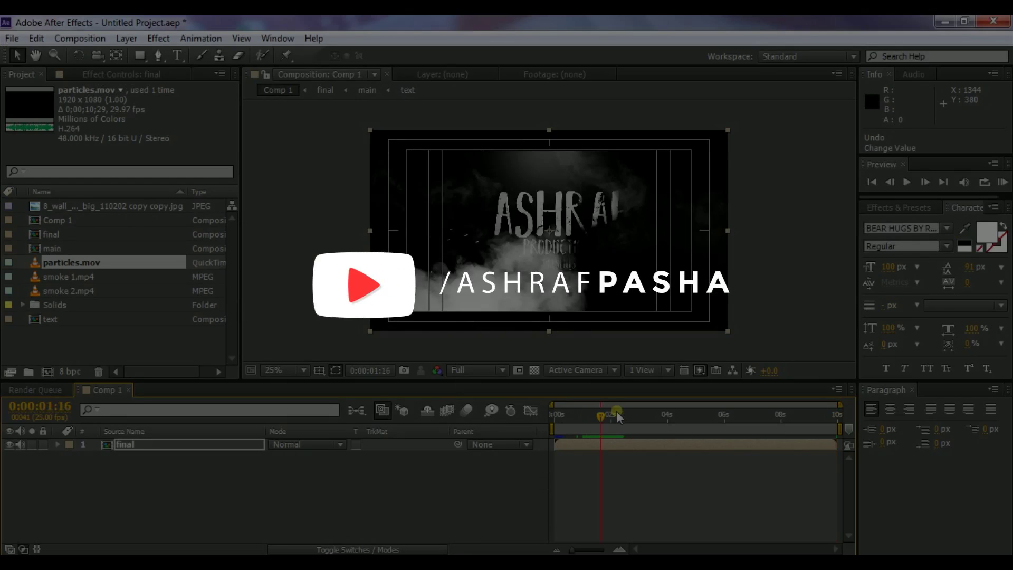